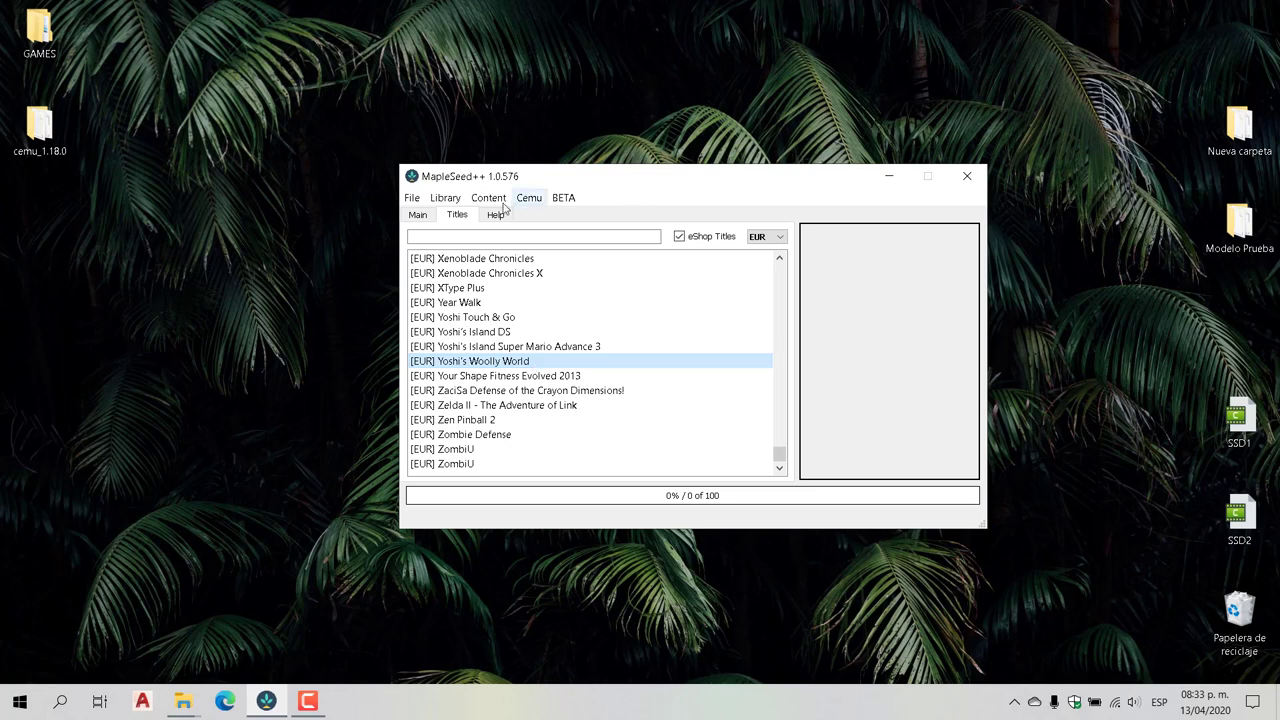
# Change the library location to the GAMES folder on the desktop (Escritorio).
pyautogui.click(445, 199)
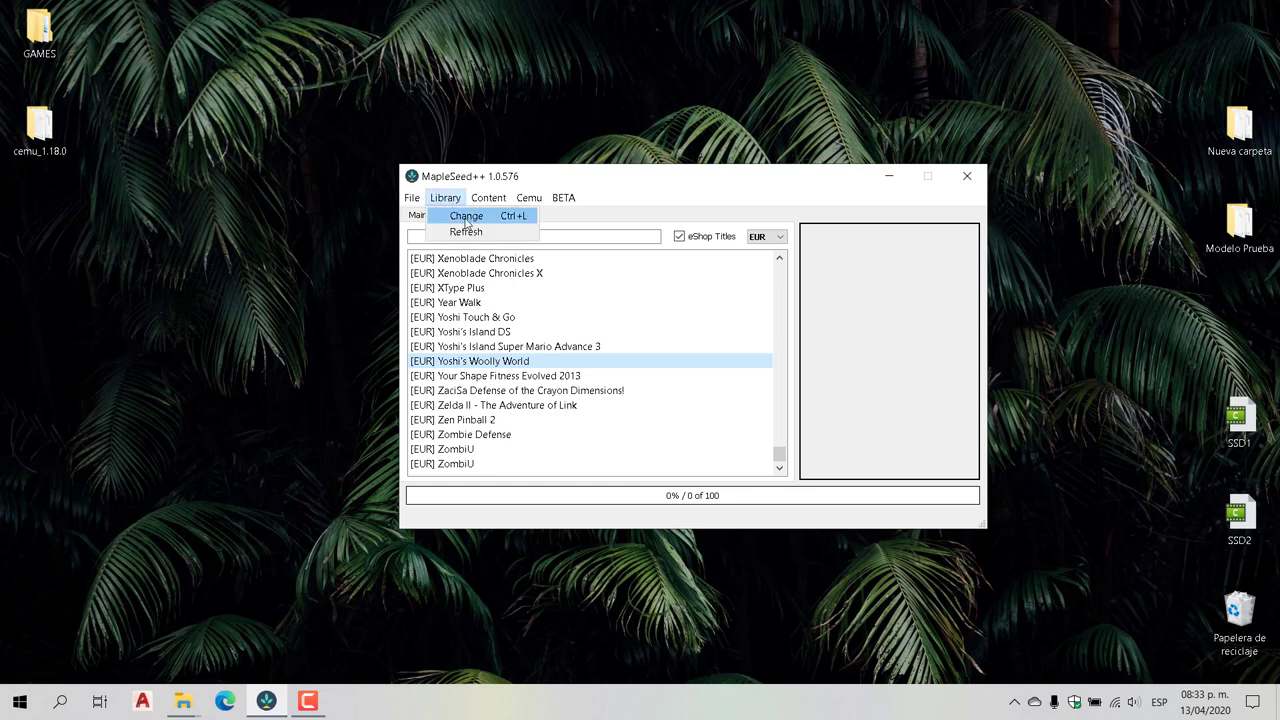
pyautogui.click(466, 217)
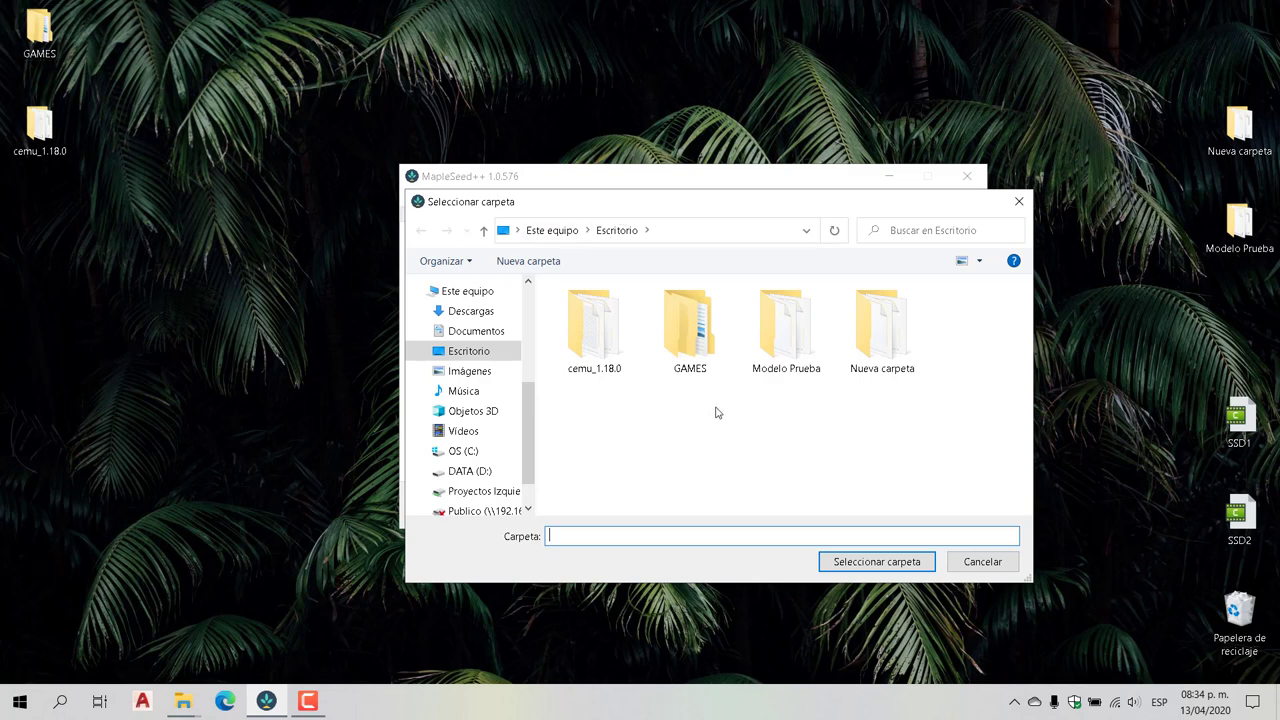
pyautogui.click(690, 330)
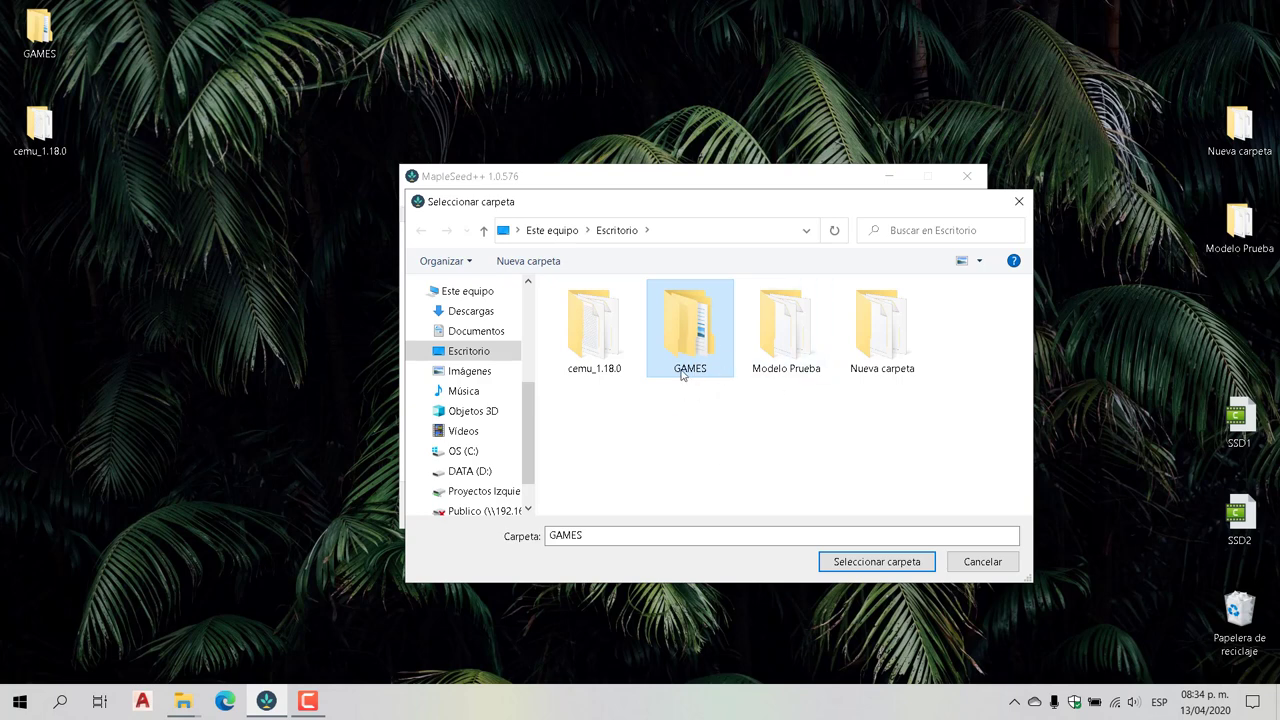
pyautogui.click(886, 566)
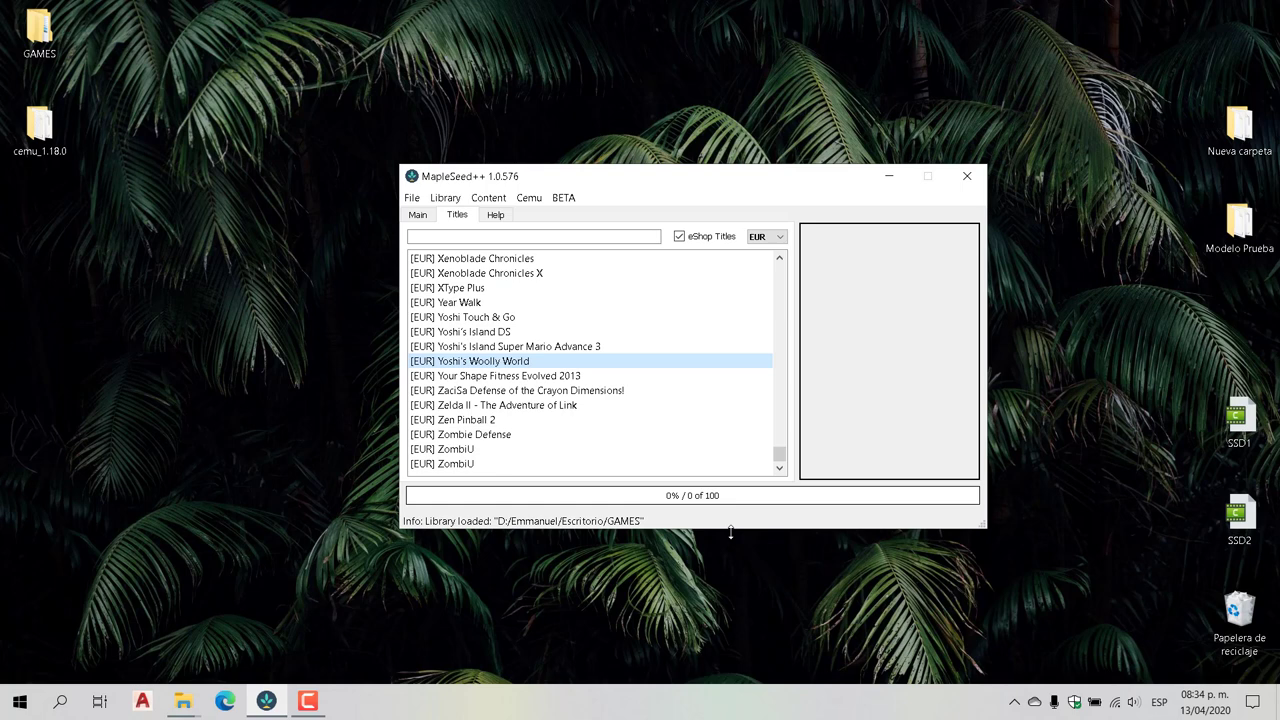
# Open the desktop's GAMES folder in File Explorer and view the contents of the [EUR] Yoshi's Woolly World folder.
pyautogui.doubleClick(35, 45)
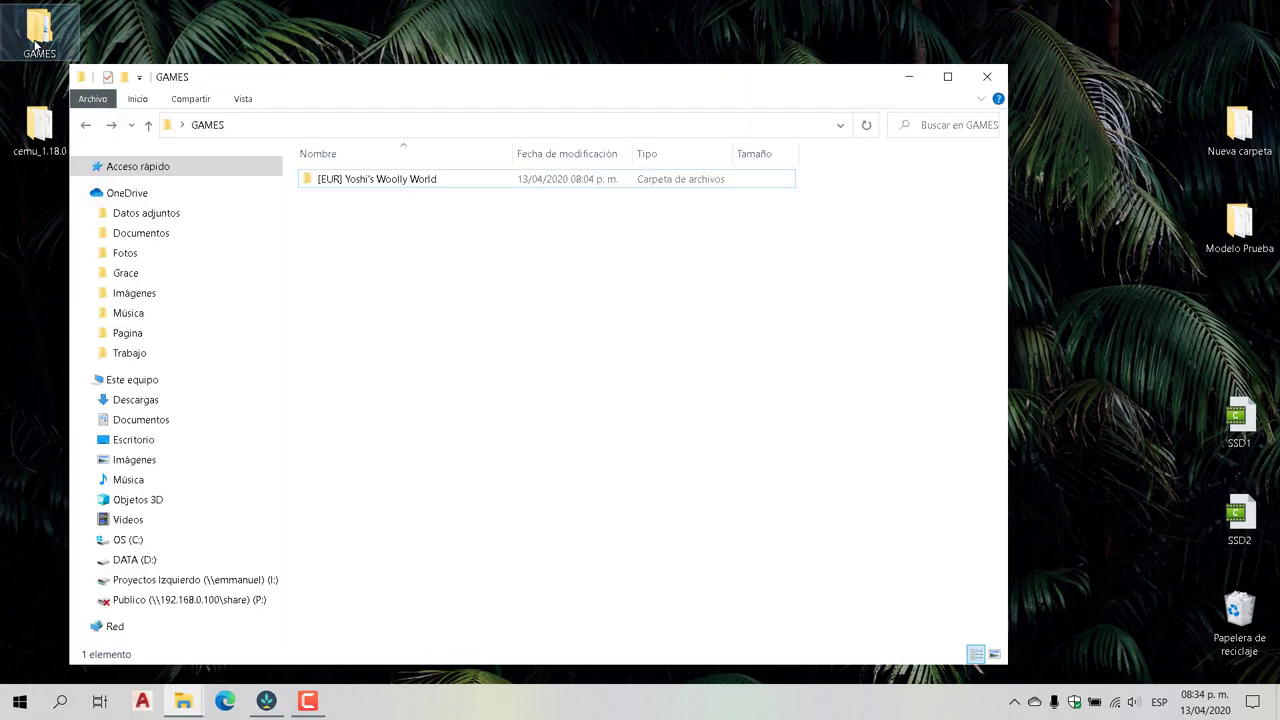
pyautogui.click(388, 188)
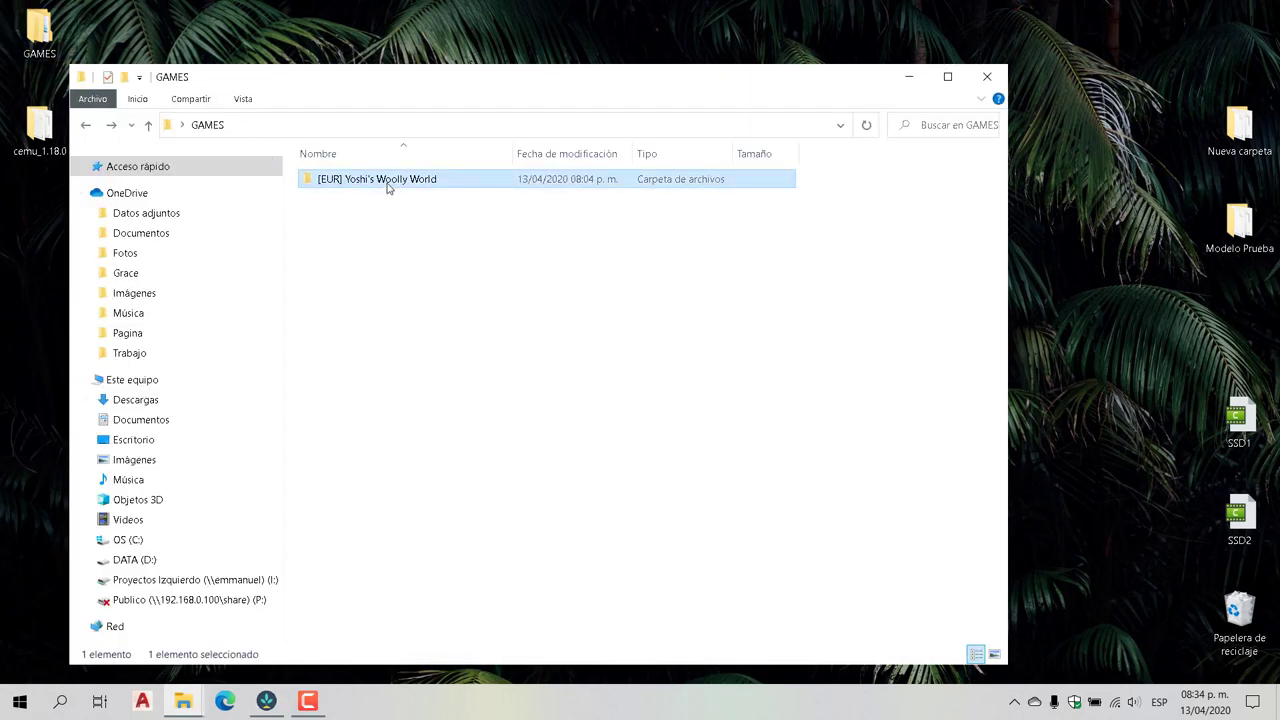
pyautogui.doubleClick(388, 188)
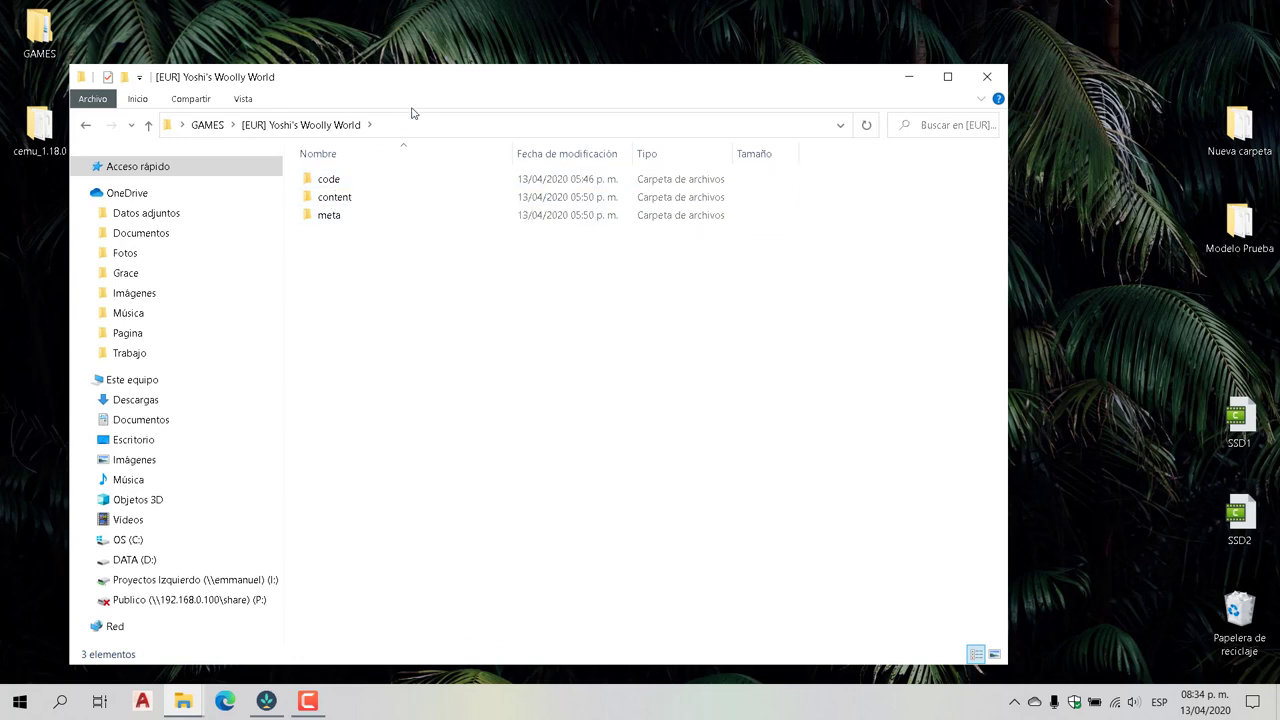
pyautogui.moveTo(443, 90); pyautogui.dragTo(535, 85)
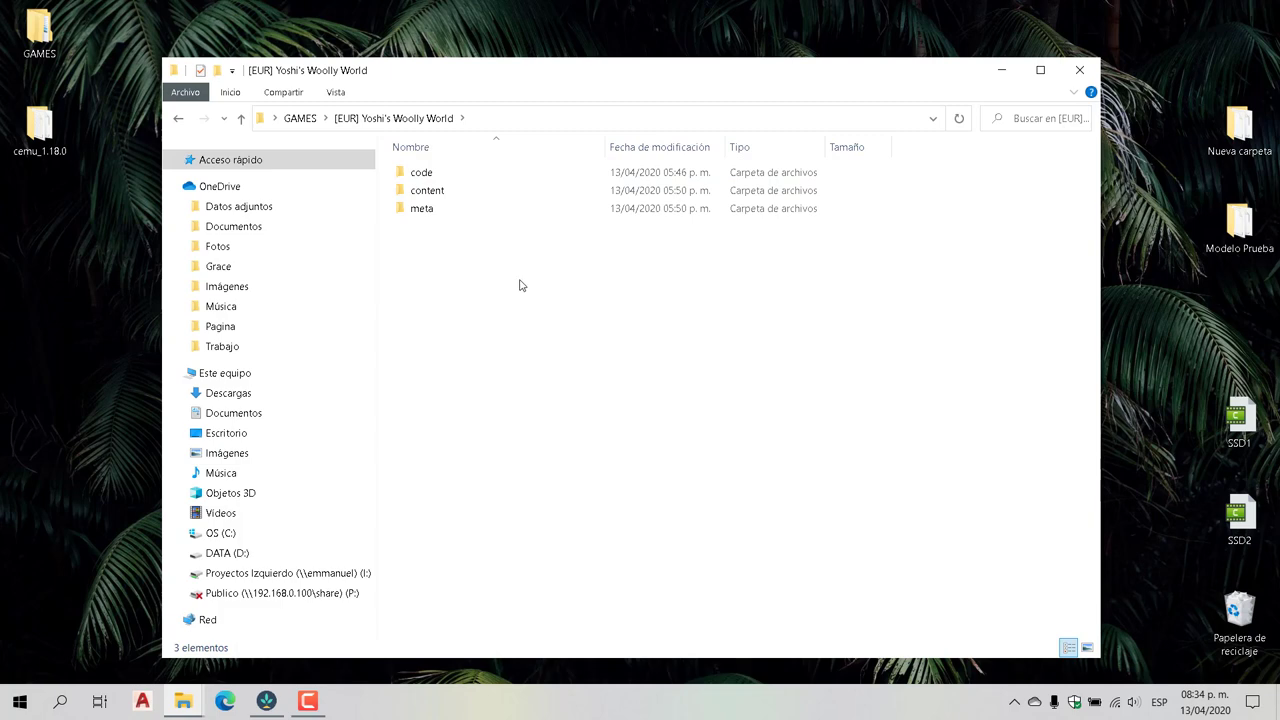
# Look through the file list in the desktop folder Nueva carpeta and minimize its window.
pyautogui.doubleClick(1240, 130)
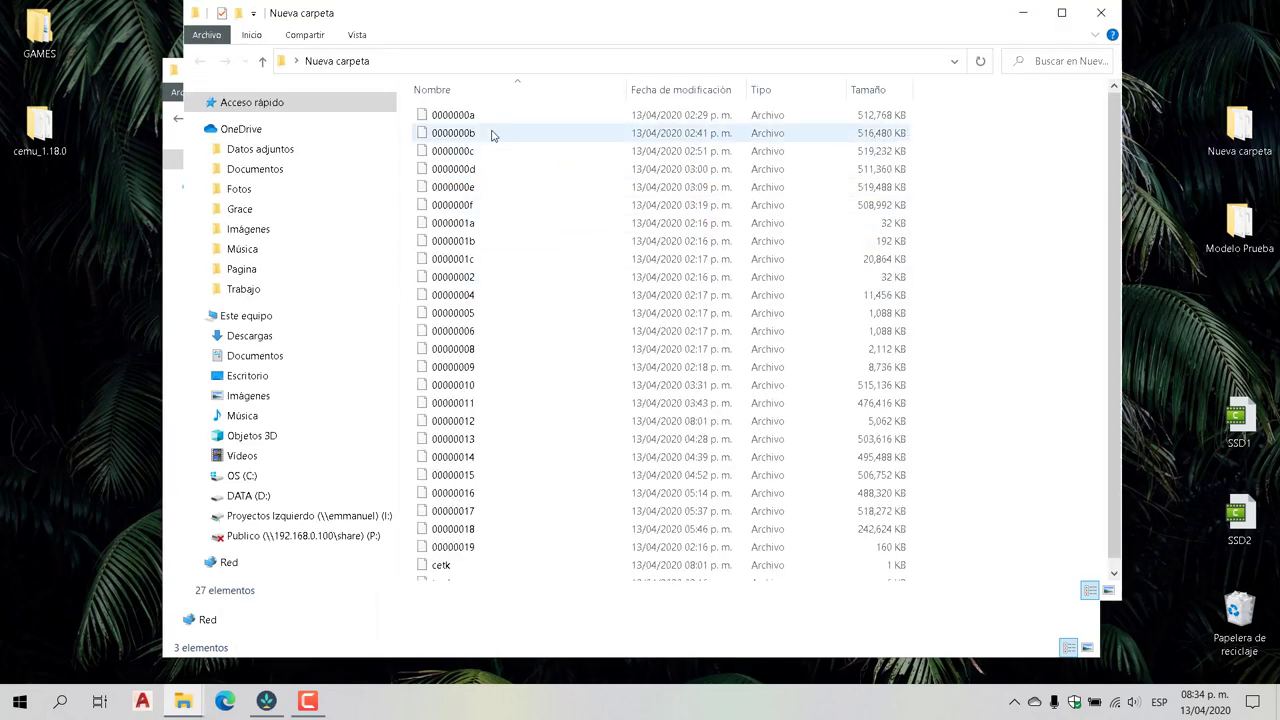
pyautogui.scroll(-1, 510, 490)
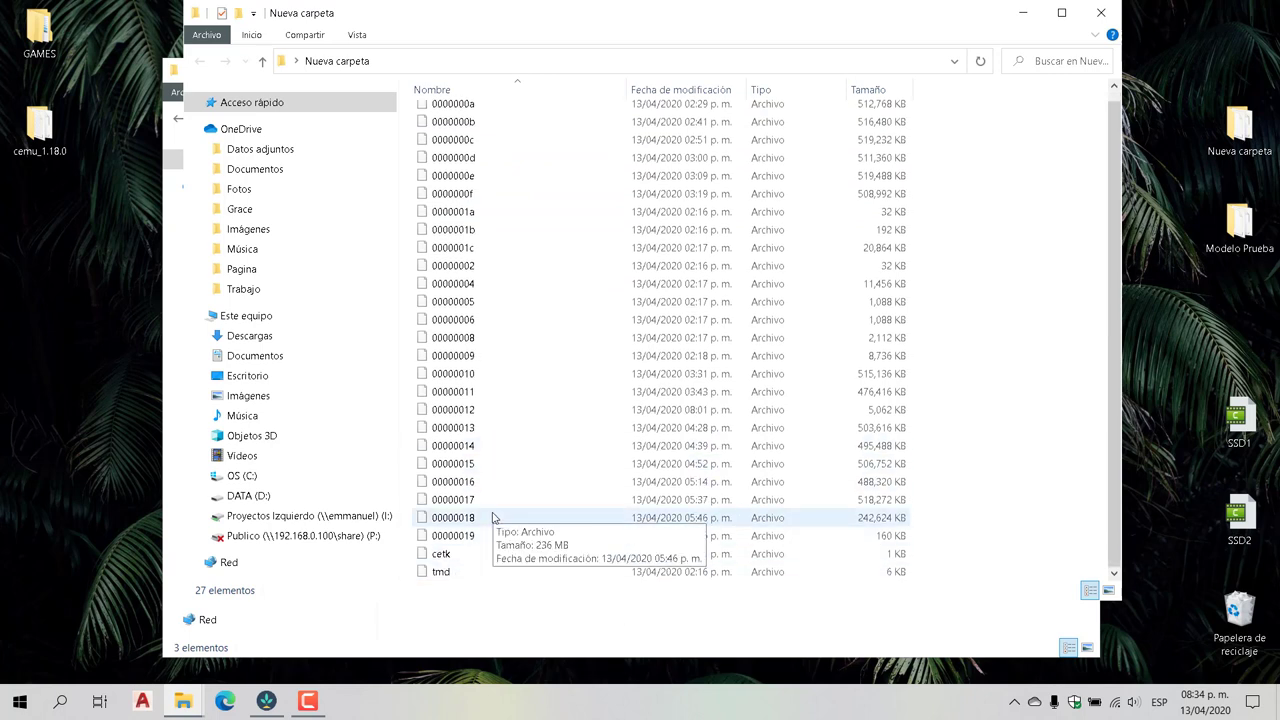
pyautogui.scroll(1, 475, 564)
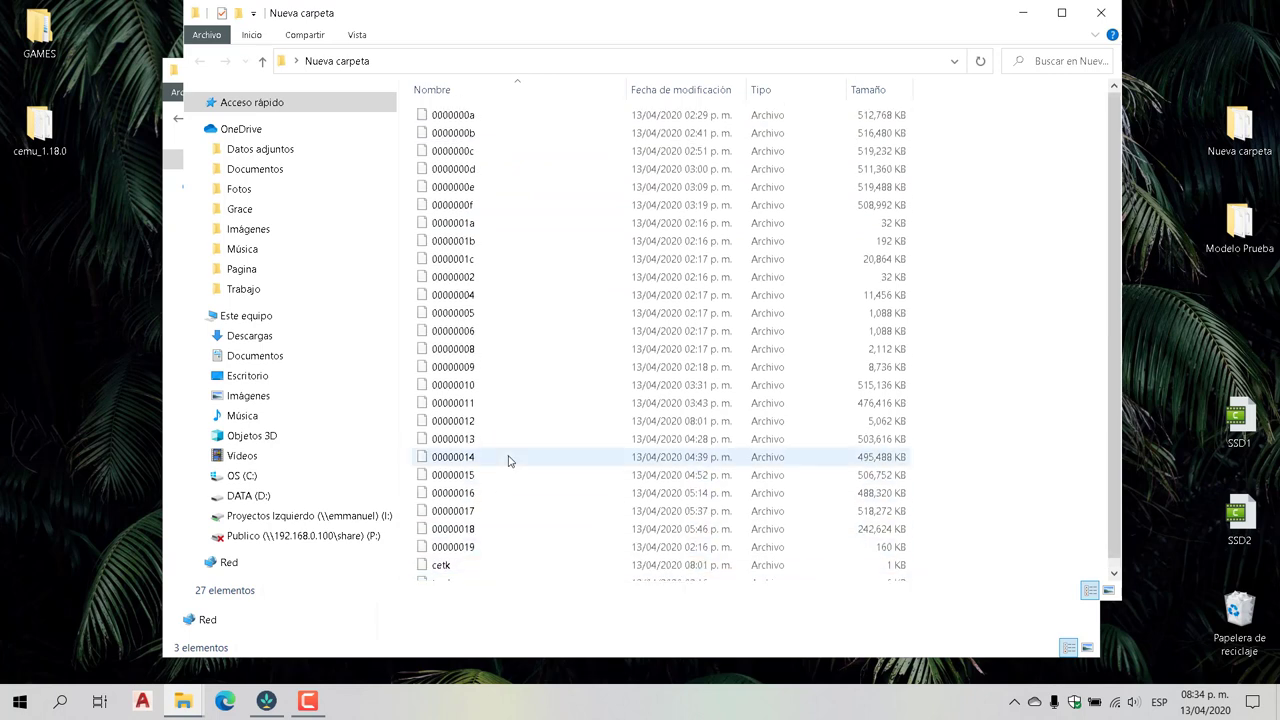
pyautogui.click(1016, 20)
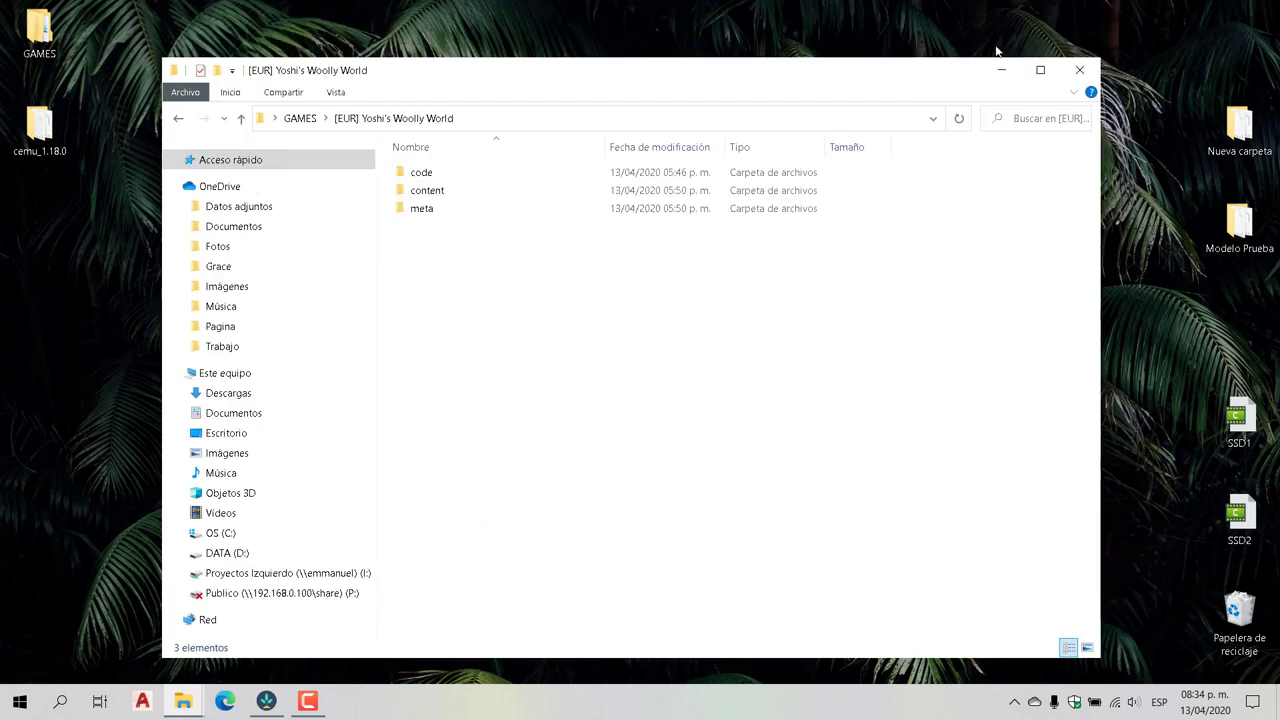
# Examine the files in the game's meta folder and return to the [EUR] Yoshi's Woolly World folder.
pyautogui.doubleClick(440, 209)
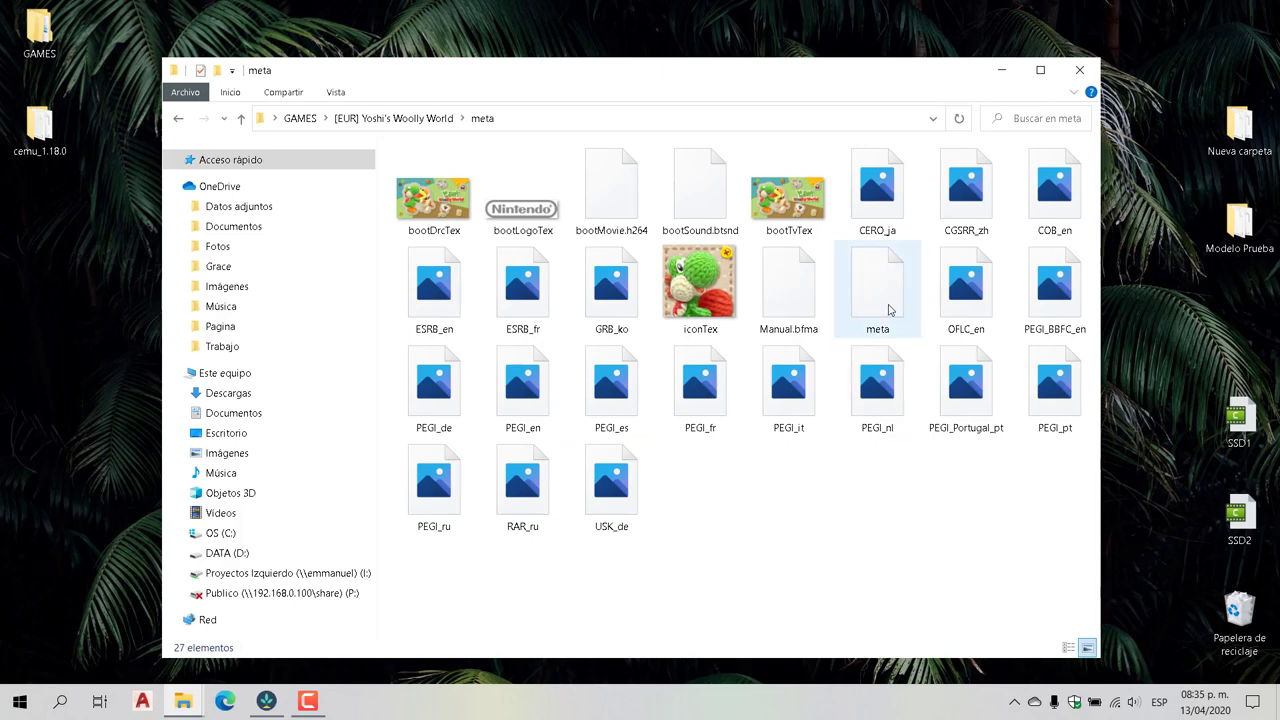
pyautogui.moveTo(888, 309)
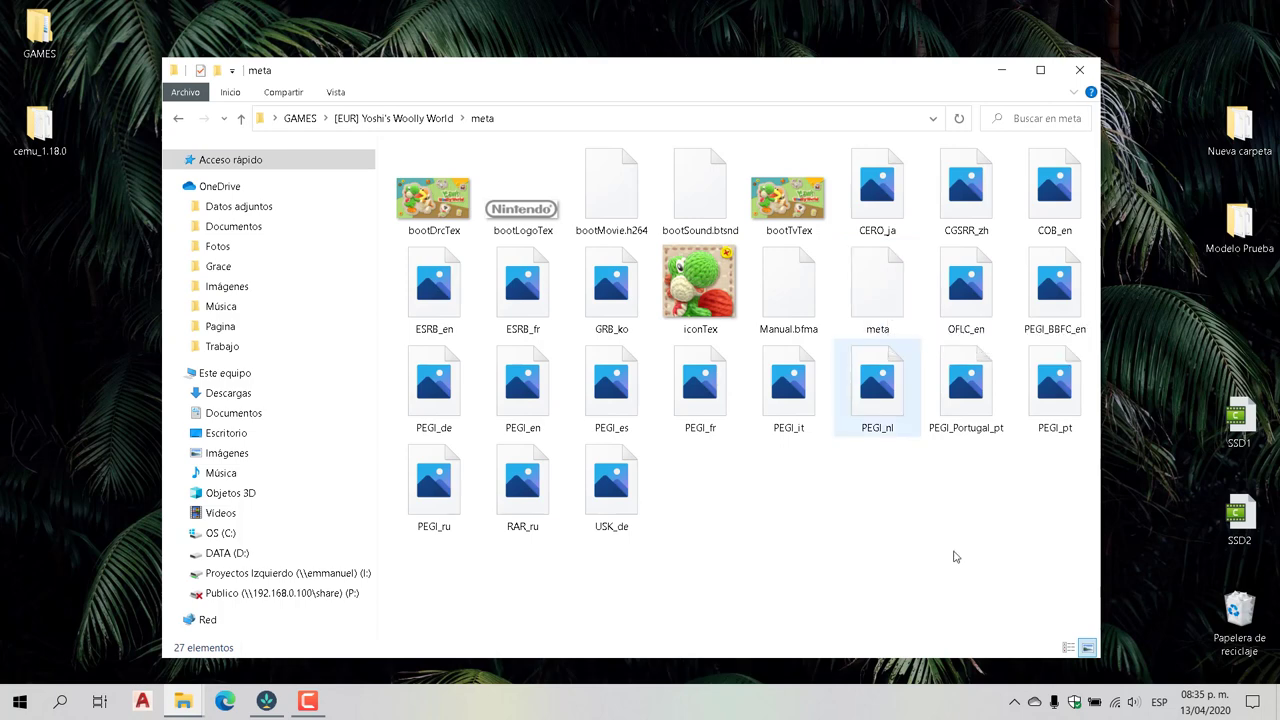
pyautogui.click(309, 706)
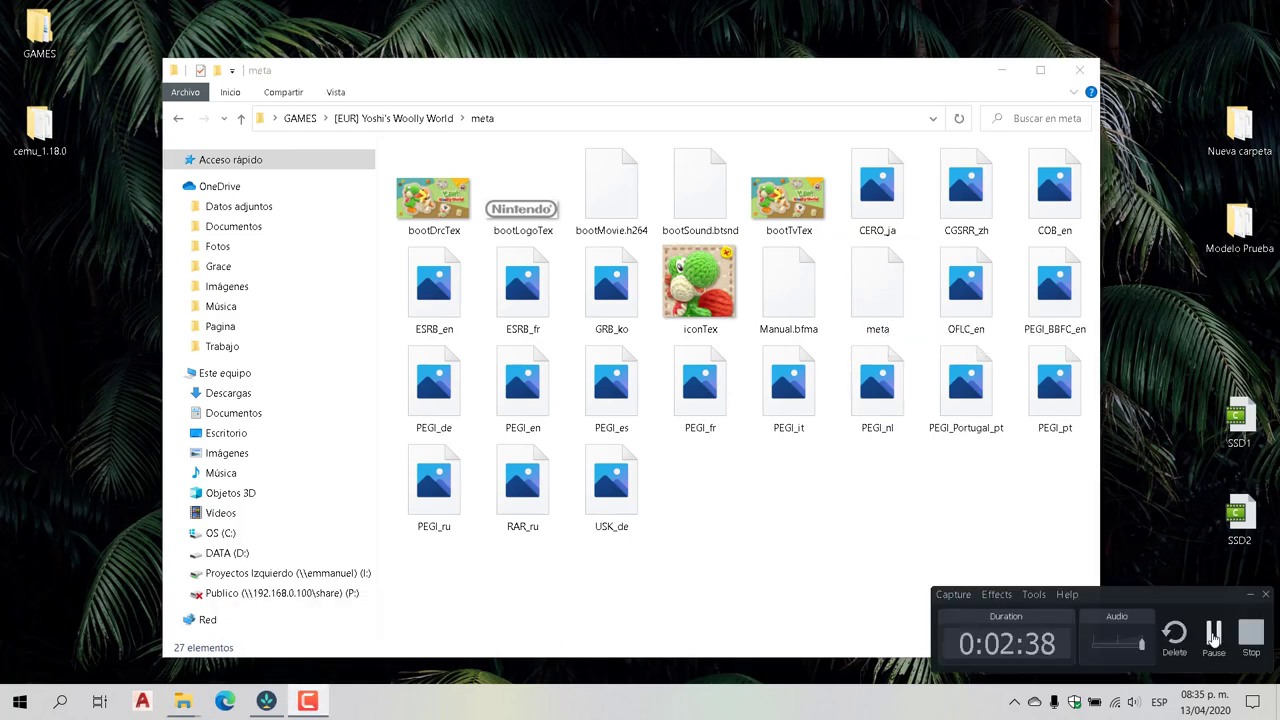
pyautogui.click(1210, 638)
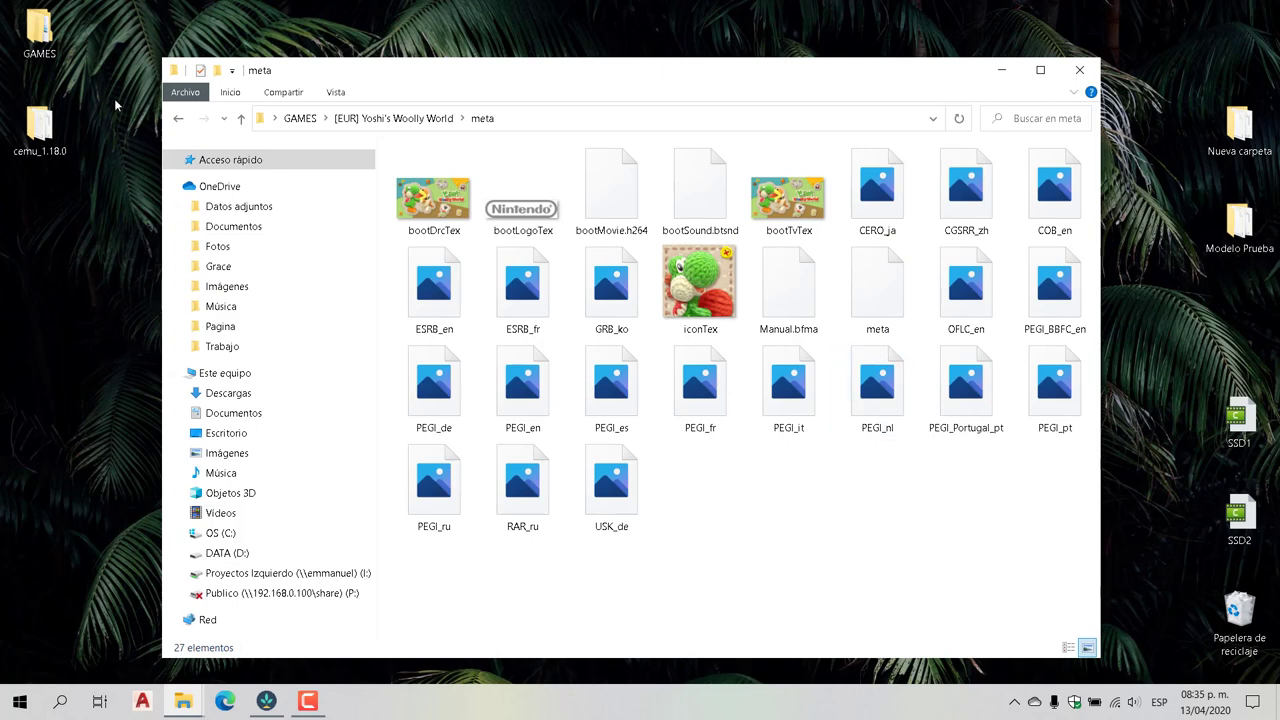
pyautogui.click(178, 118)
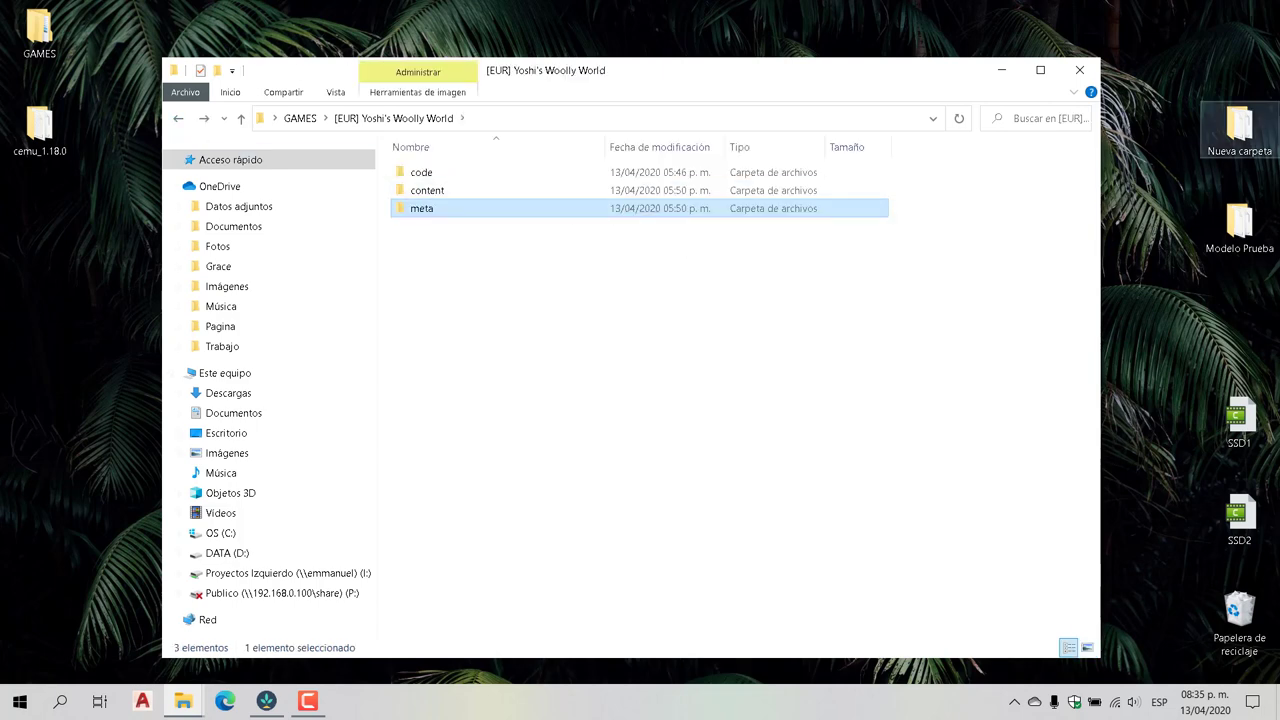
# Reopen Nueva carpeta, review its files from 0000000a to tmd, and minimize the window.
pyautogui.doubleClick(1233, 148)
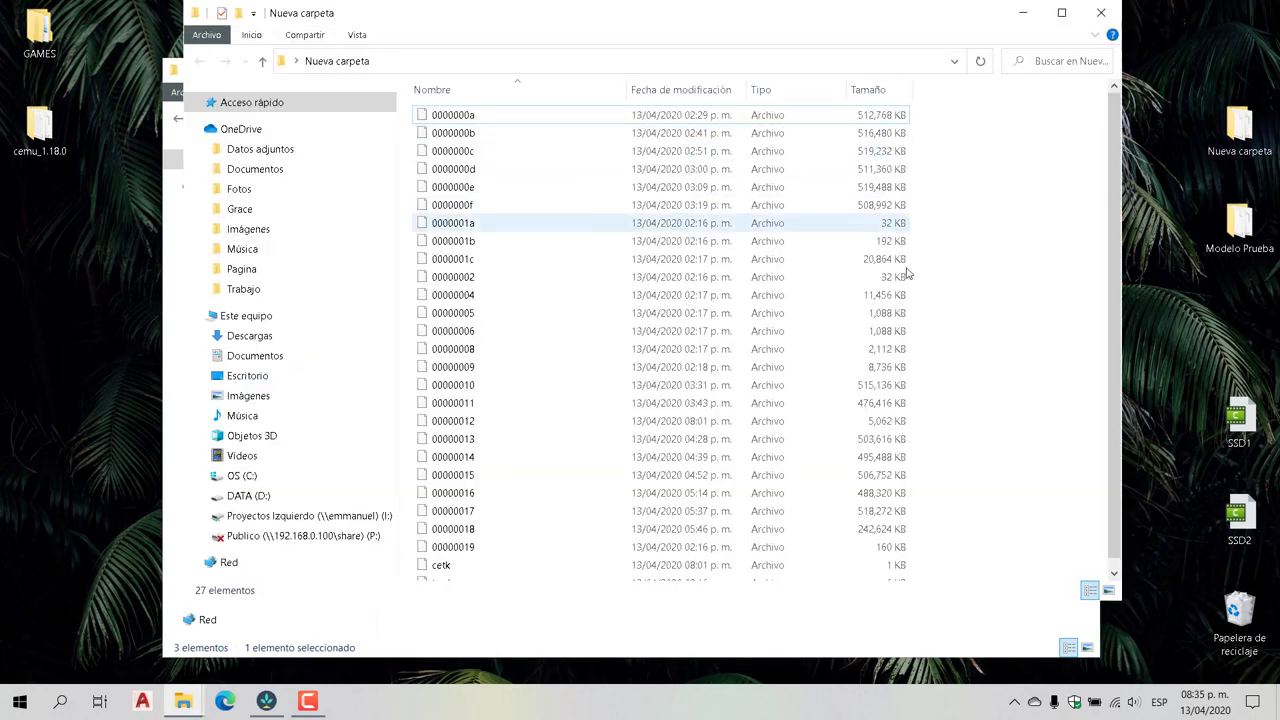
pyautogui.scroll(-1, 935, 475)
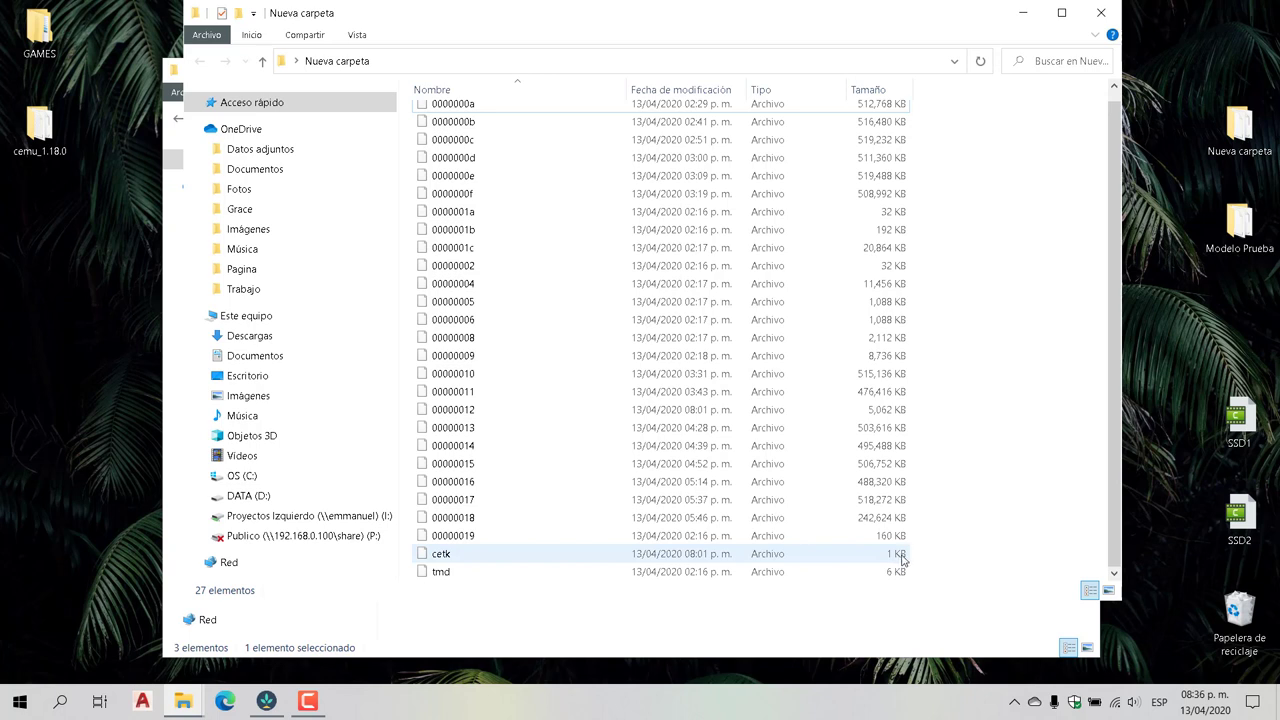
pyautogui.scroll(1, 902, 560)
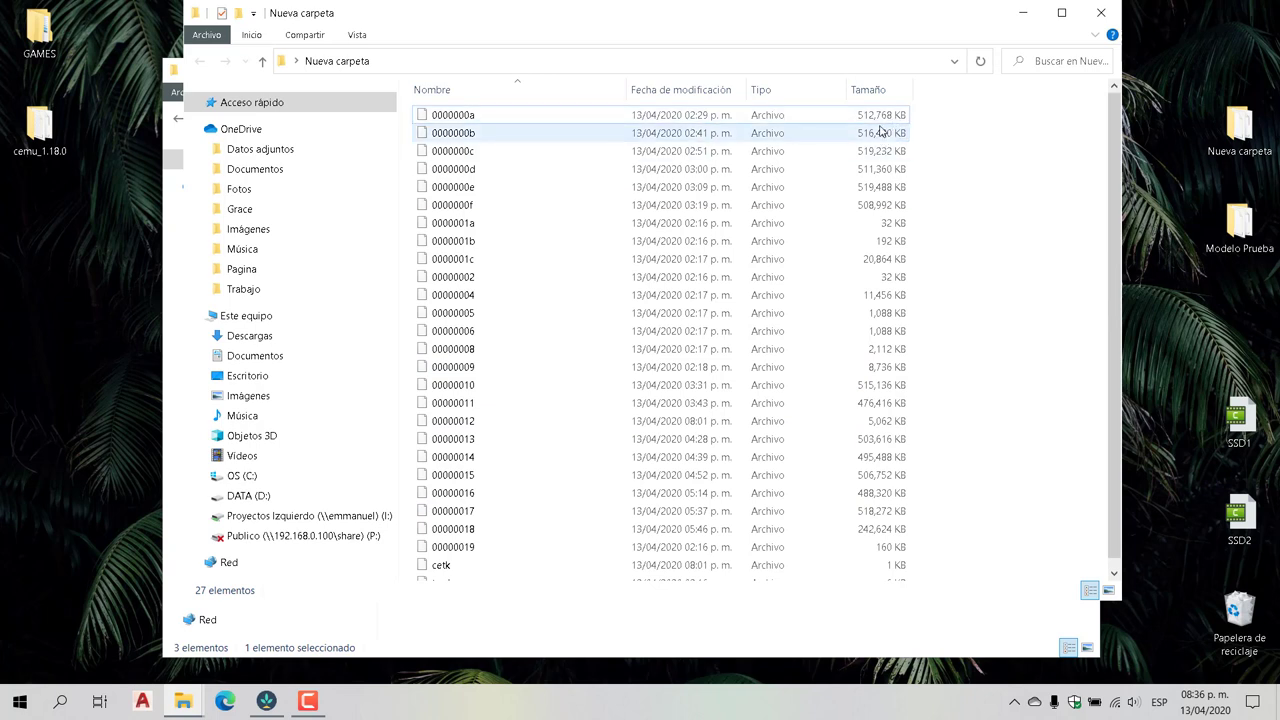
pyautogui.moveTo(278, 709)
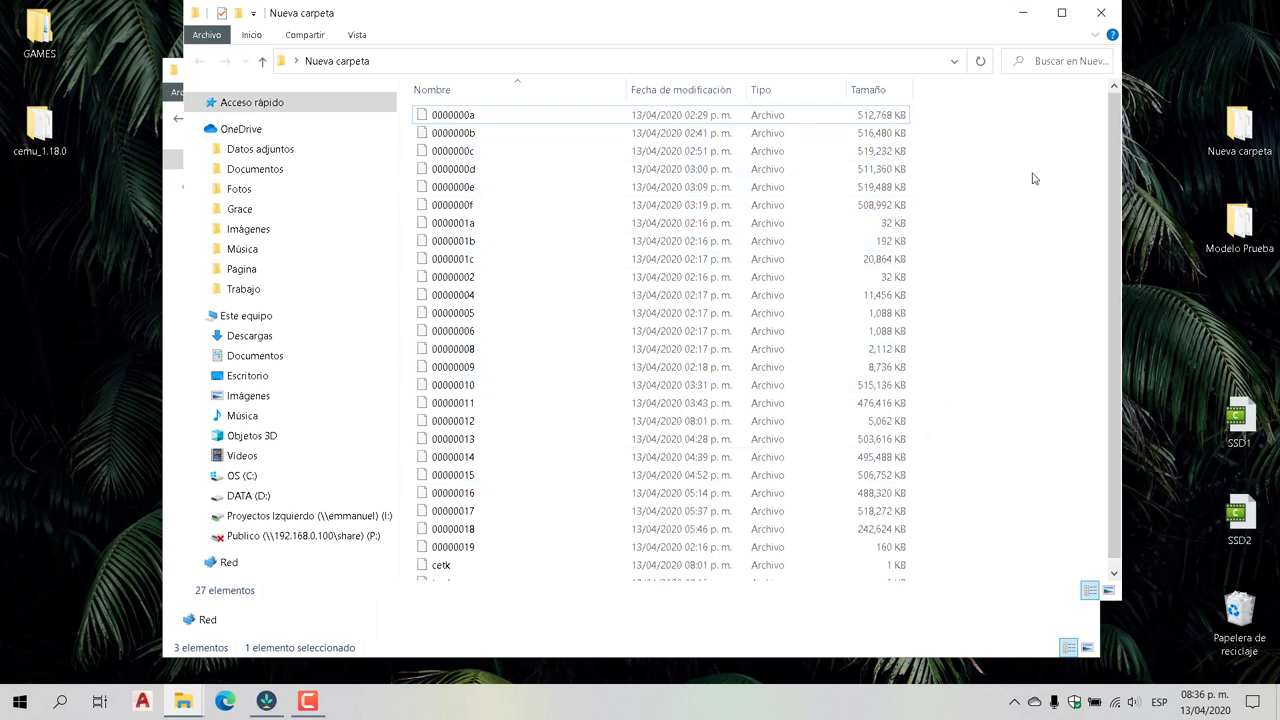
pyautogui.click(1020, 13)
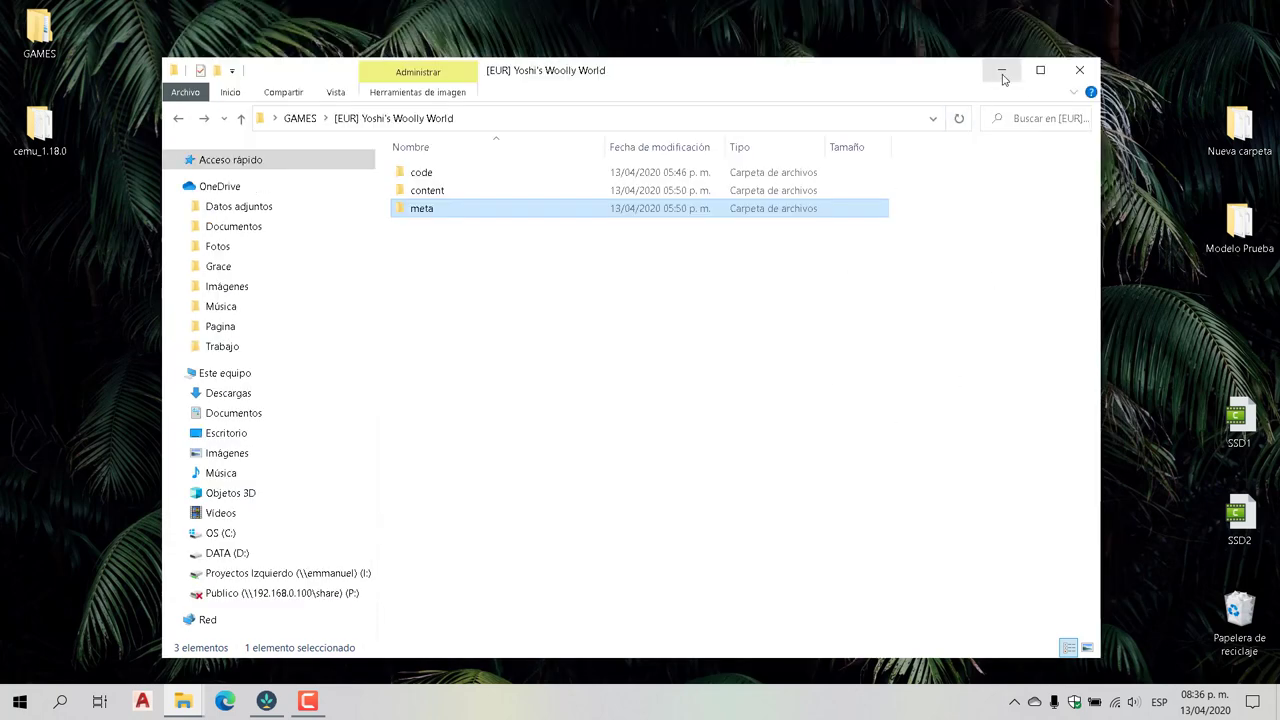
# Return to MapleSeed++ with File Explorer minimized and set the desktop's GAMES folder as the library again.
pyautogui.click(302, 120)
pyautogui.click(1001, 70)
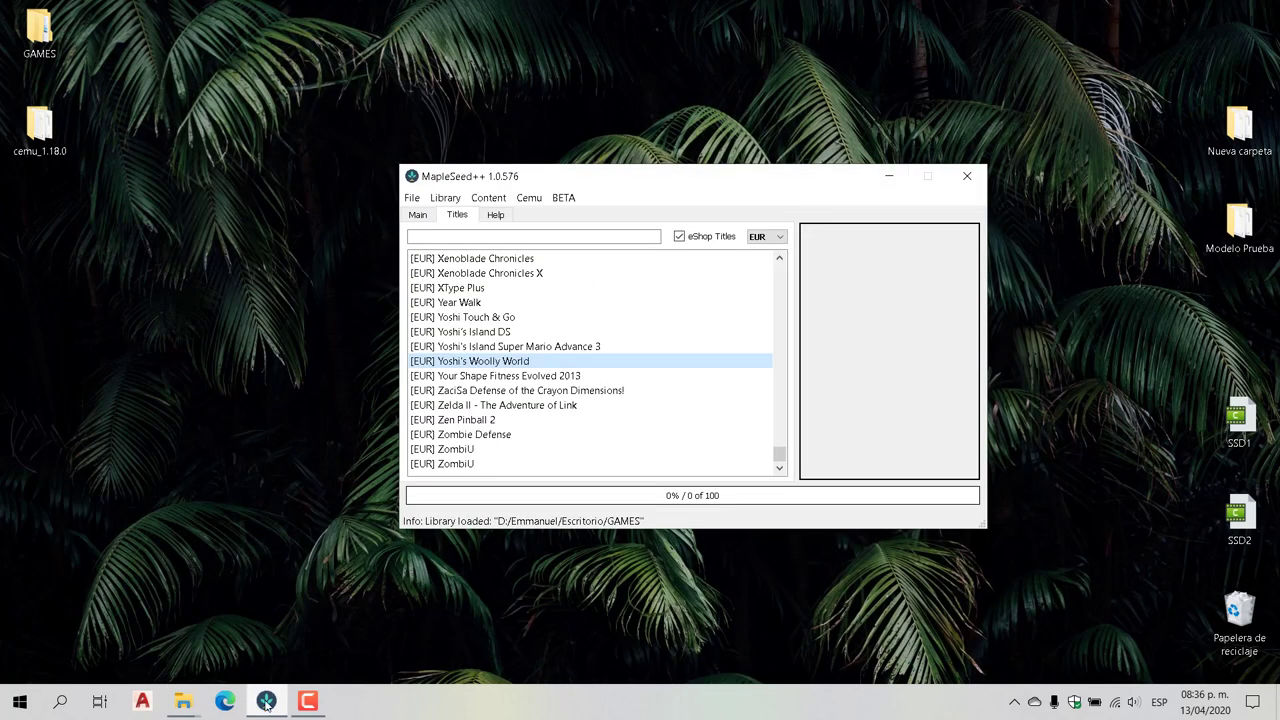
pyautogui.click(443, 200)
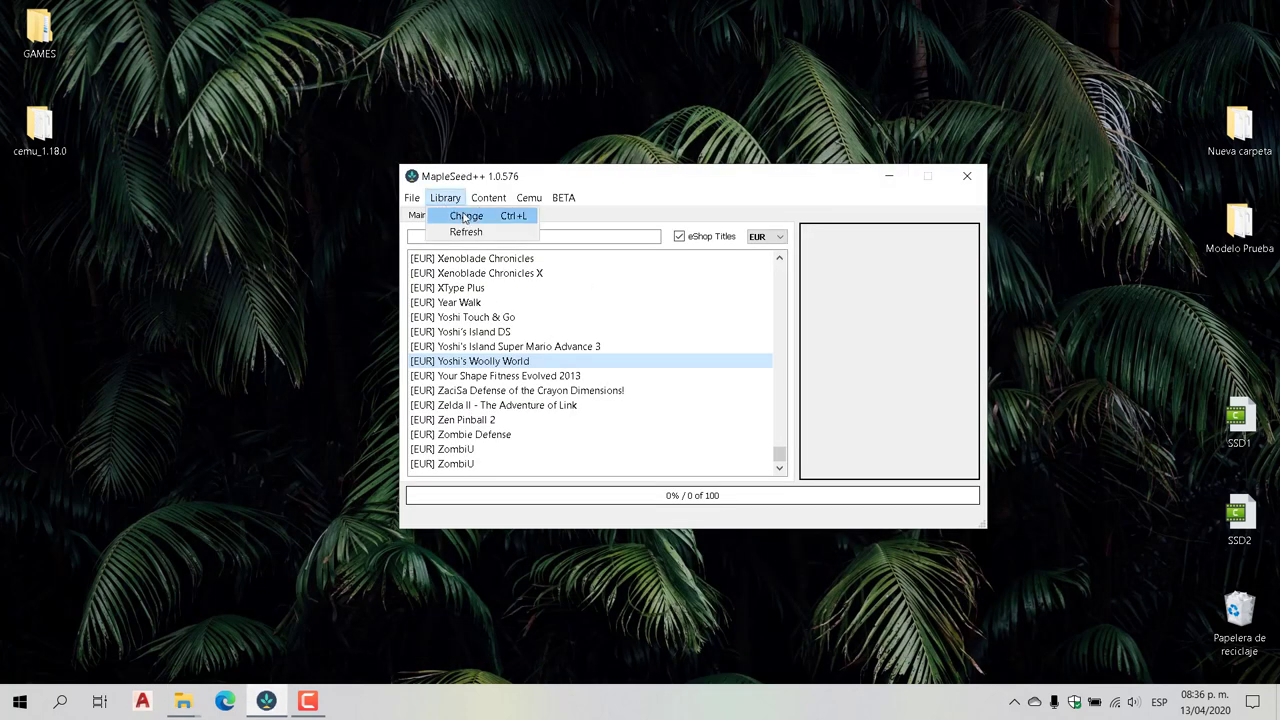
pyautogui.click(464, 214)
pyautogui.click(677, 308)
pyautogui.click(876, 561)
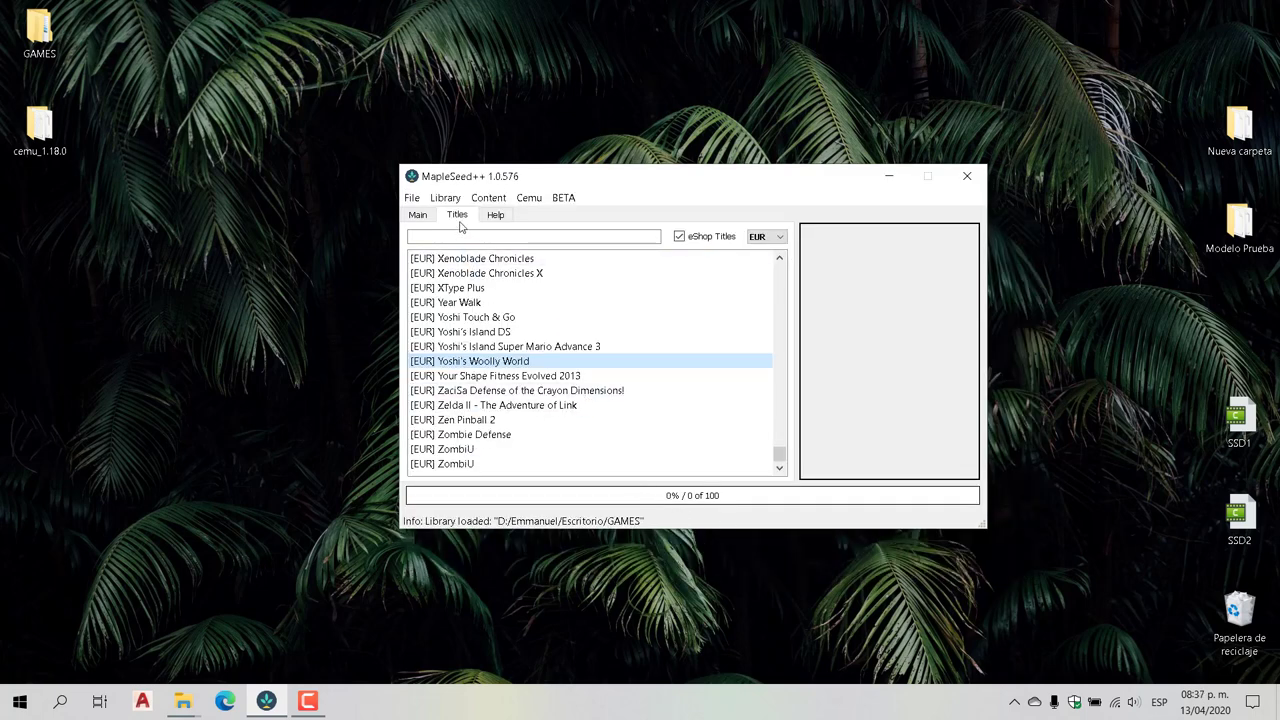
# Start the patch download for [EUR] Yoshi's Woolly World from the titles list.
pyautogui.click(781, 237)
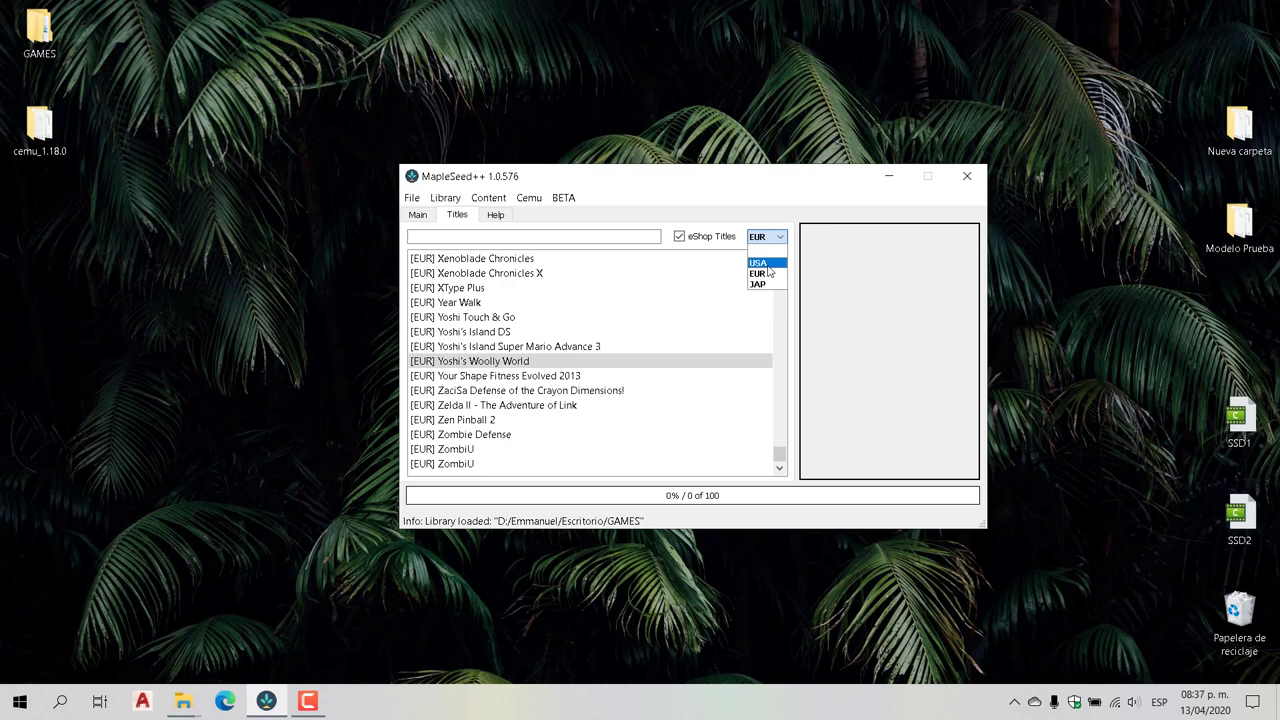
pyautogui.click(515, 364)
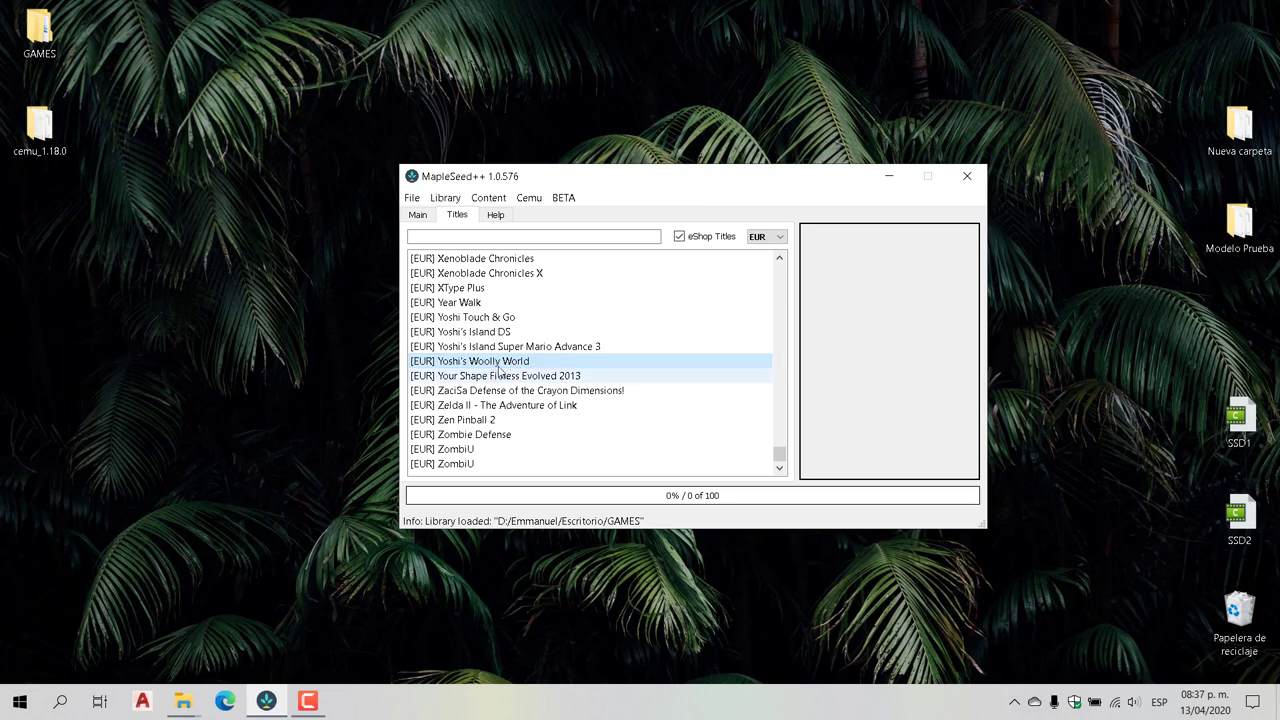
pyautogui.rightClick(504, 366)
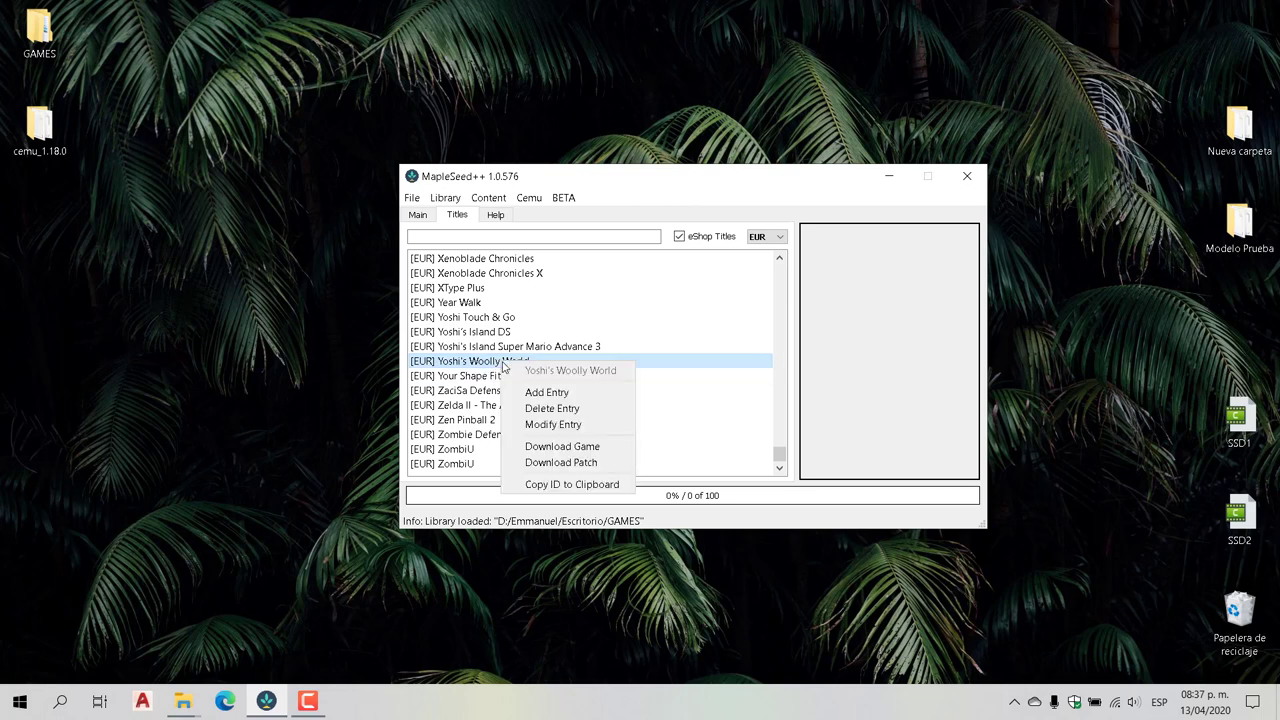
pyautogui.click(588, 466)
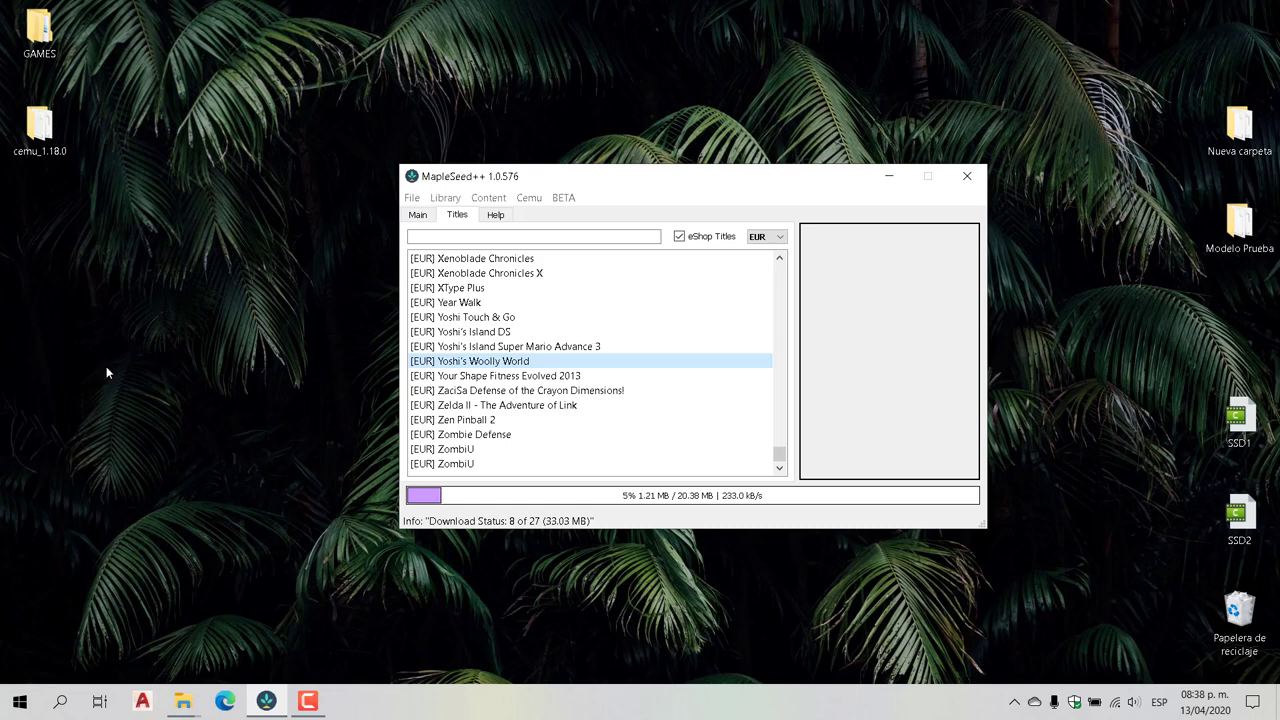
# Open the desktop's GAMES folder, check the Patch folder for the game's update folder, and return to GAMES.
pyautogui.doubleClick(46, 55)
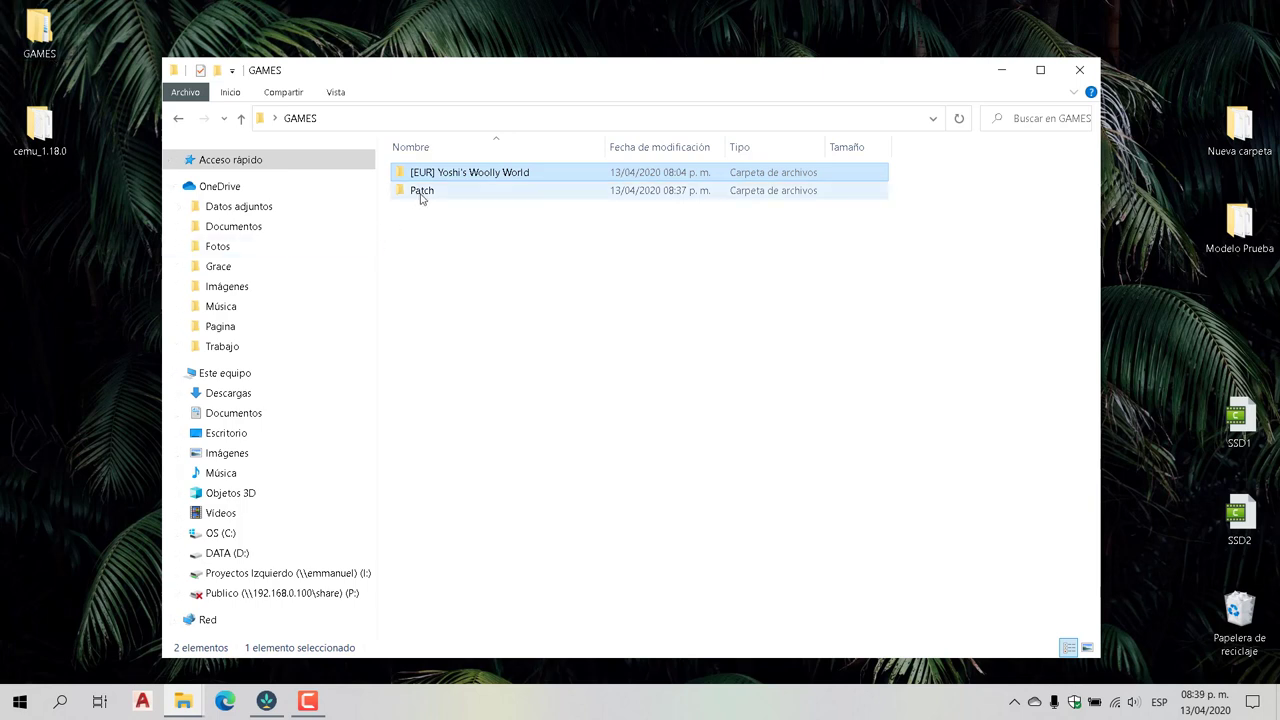
pyautogui.moveTo(422, 197)
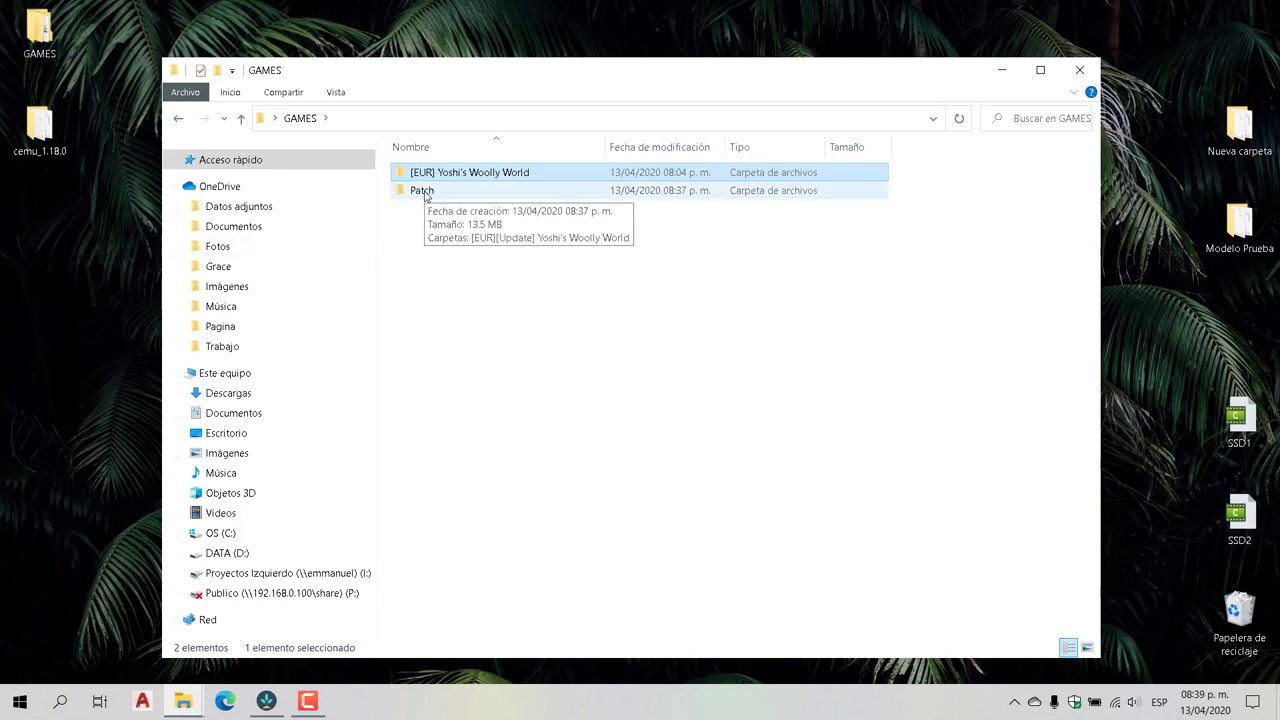
pyautogui.doubleClick(424, 194)
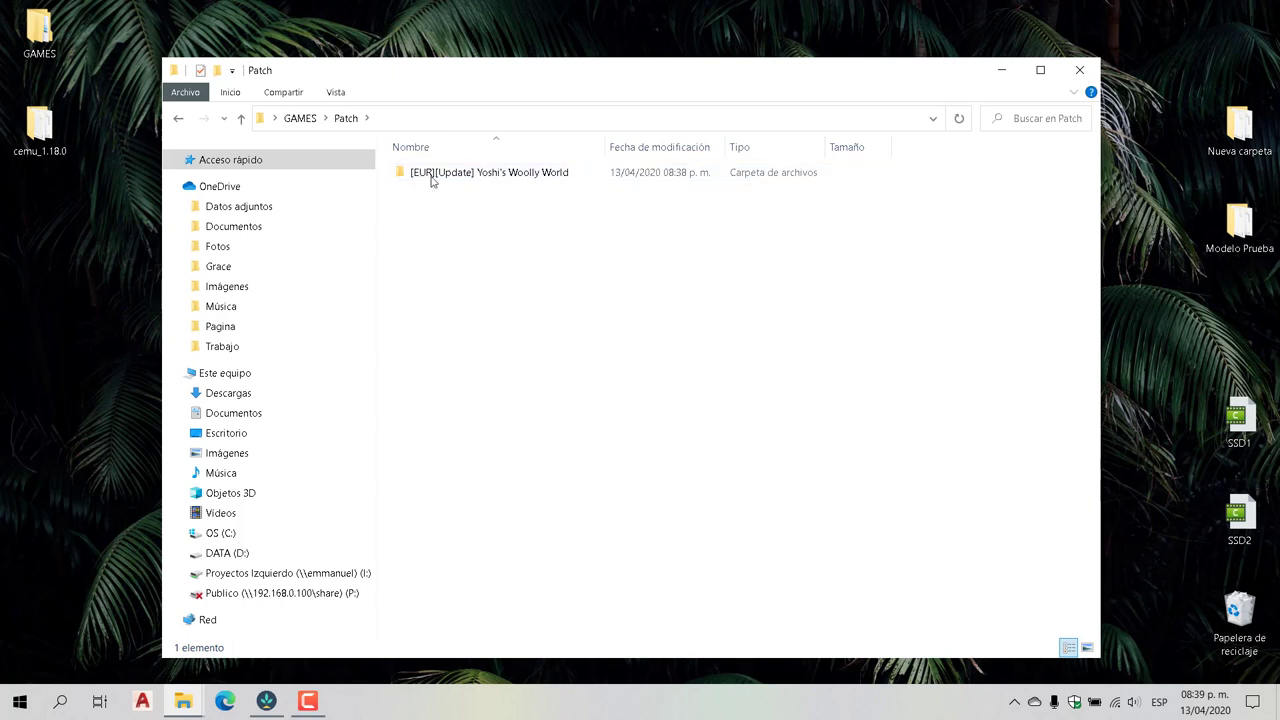
pyautogui.moveTo(424, 177)
pyautogui.click(178, 120)
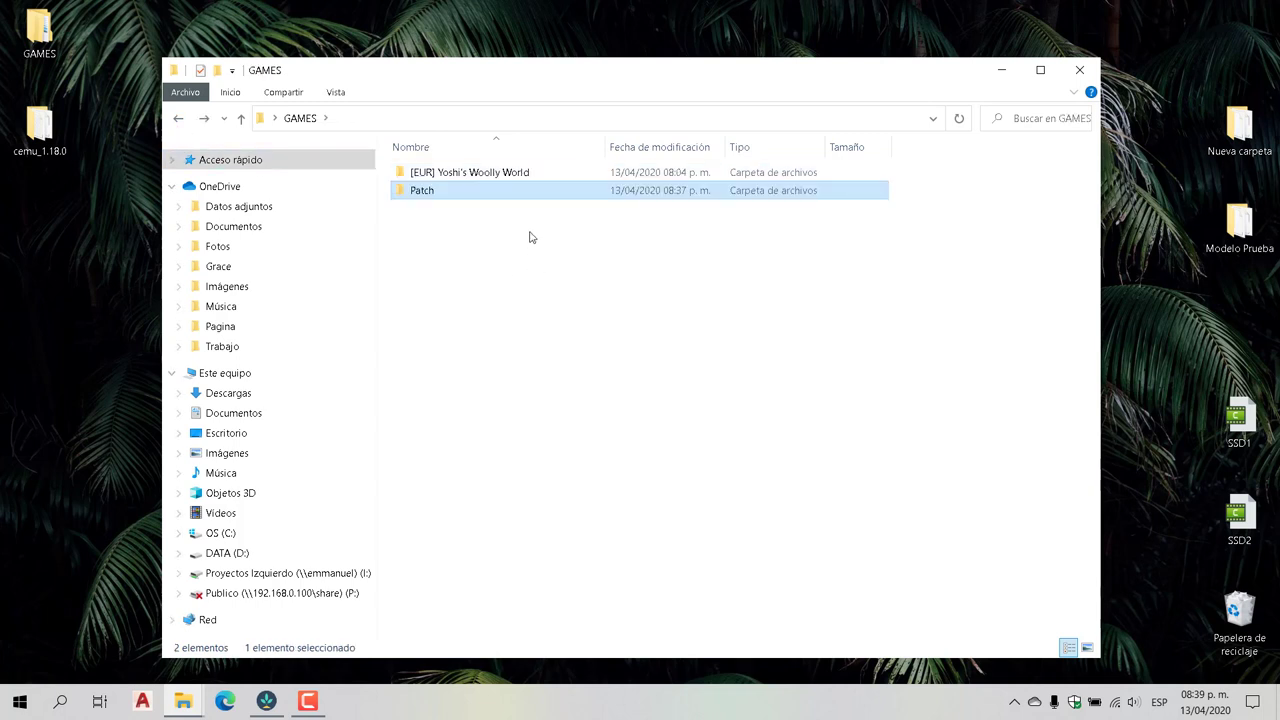
# View the subfolders of [EUR] Yoshi's Woolly World, return to GAMES, and reopen the Patch folder.
pyautogui.doubleClick(434, 178)
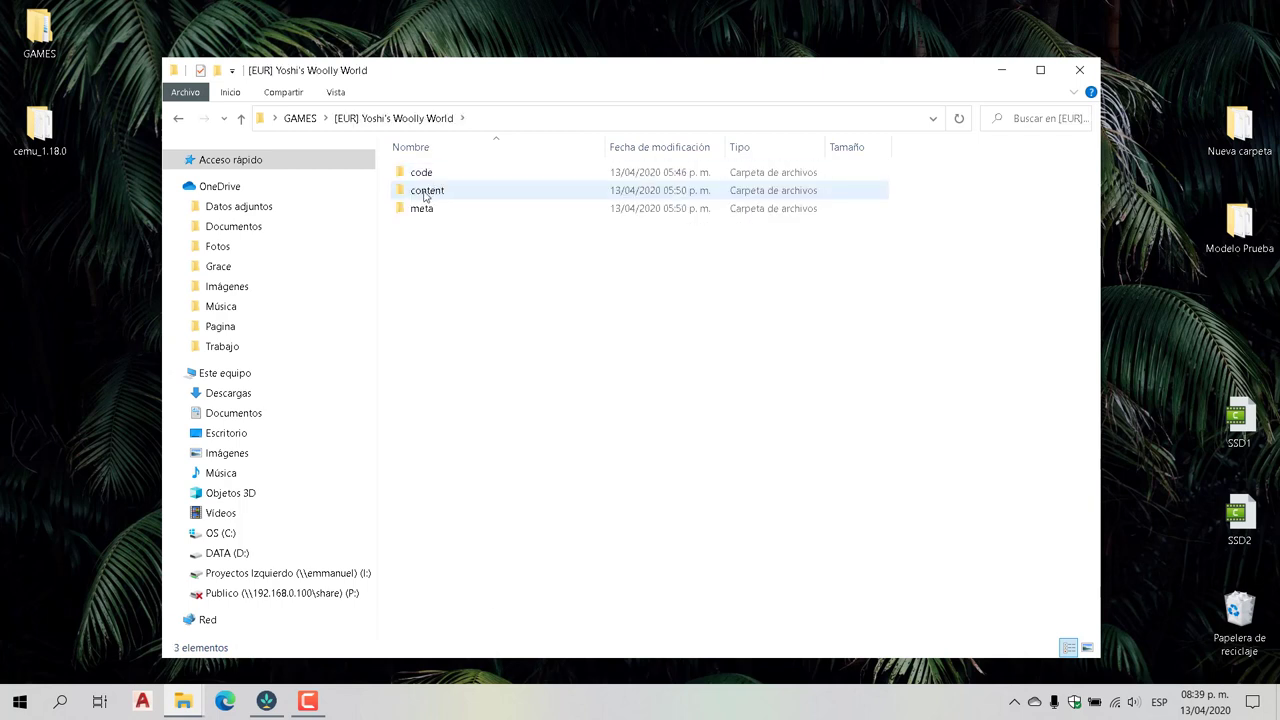
pyautogui.click(179, 121)
pyautogui.doubleClick(422, 190)
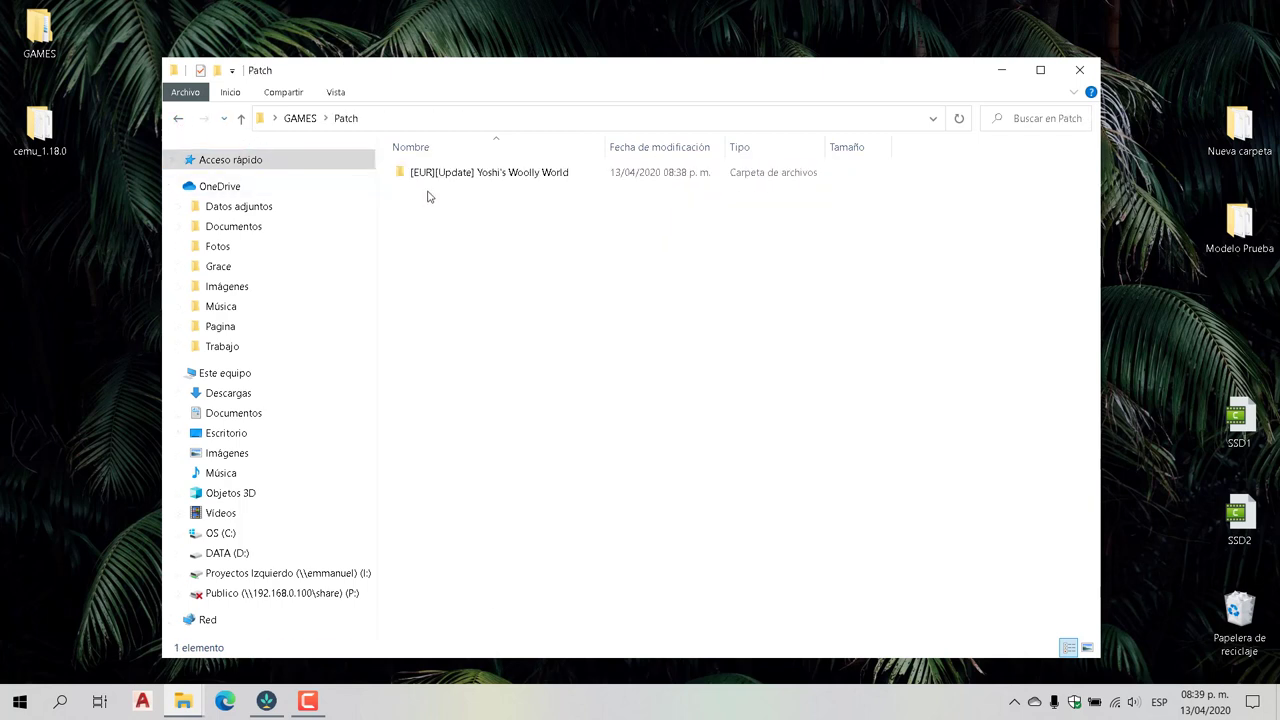
# Inspect the Yoshi's Woolly World update folder, check the patch download progress in MapleSeed++, and go back to the GAMES folder.
pyautogui.doubleClick(443, 176)
pyautogui.click(266, 700)
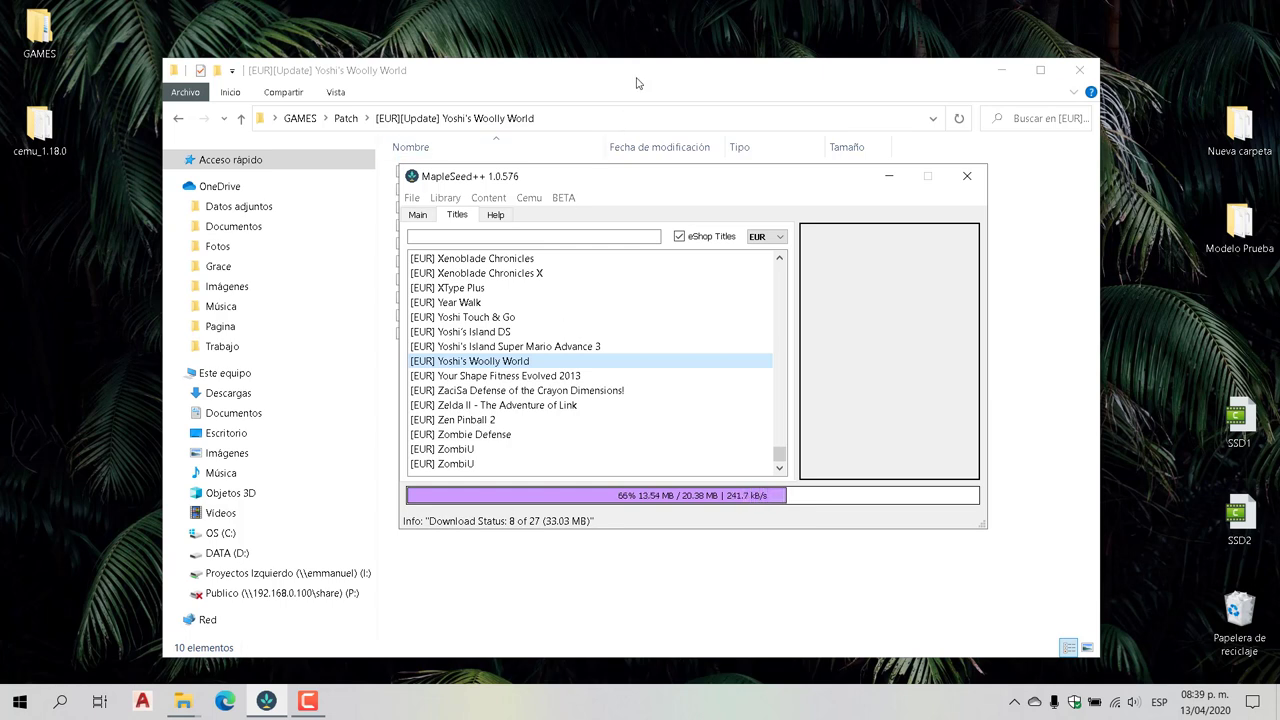
pyautogui.click(637, 80)
pyautogui.click(178, 118)
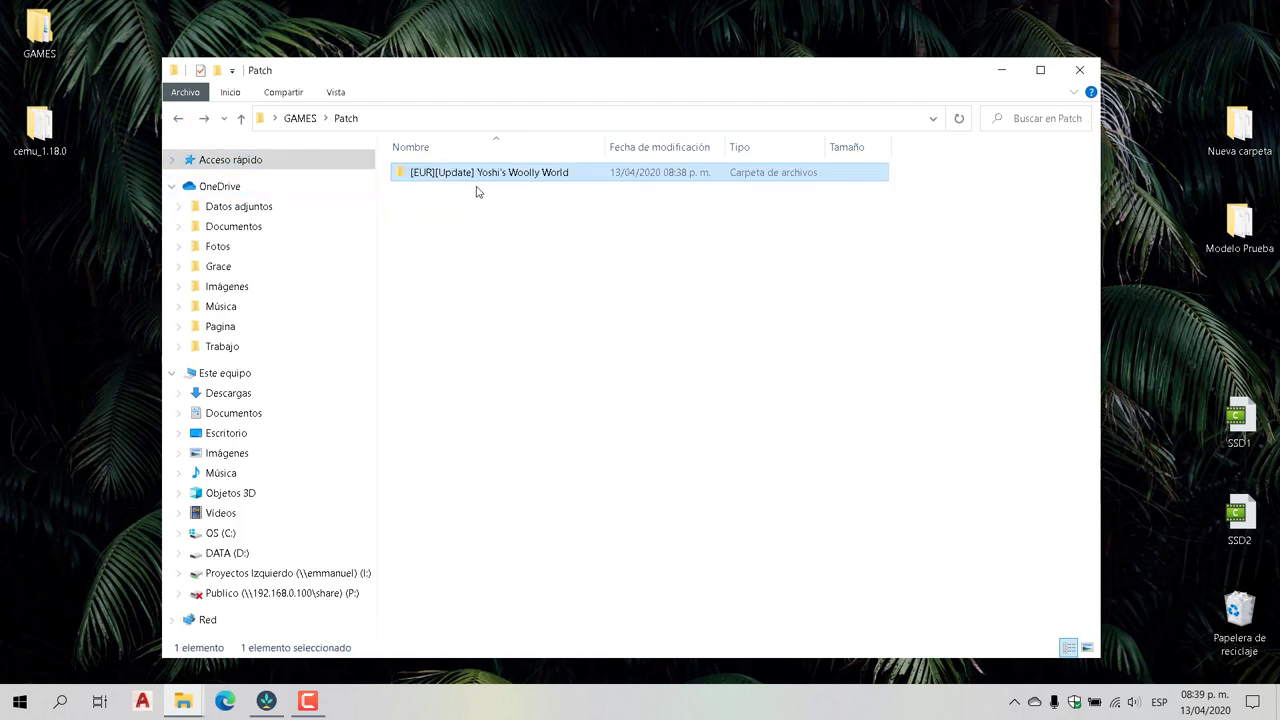
pyautogui.click(178, 118)
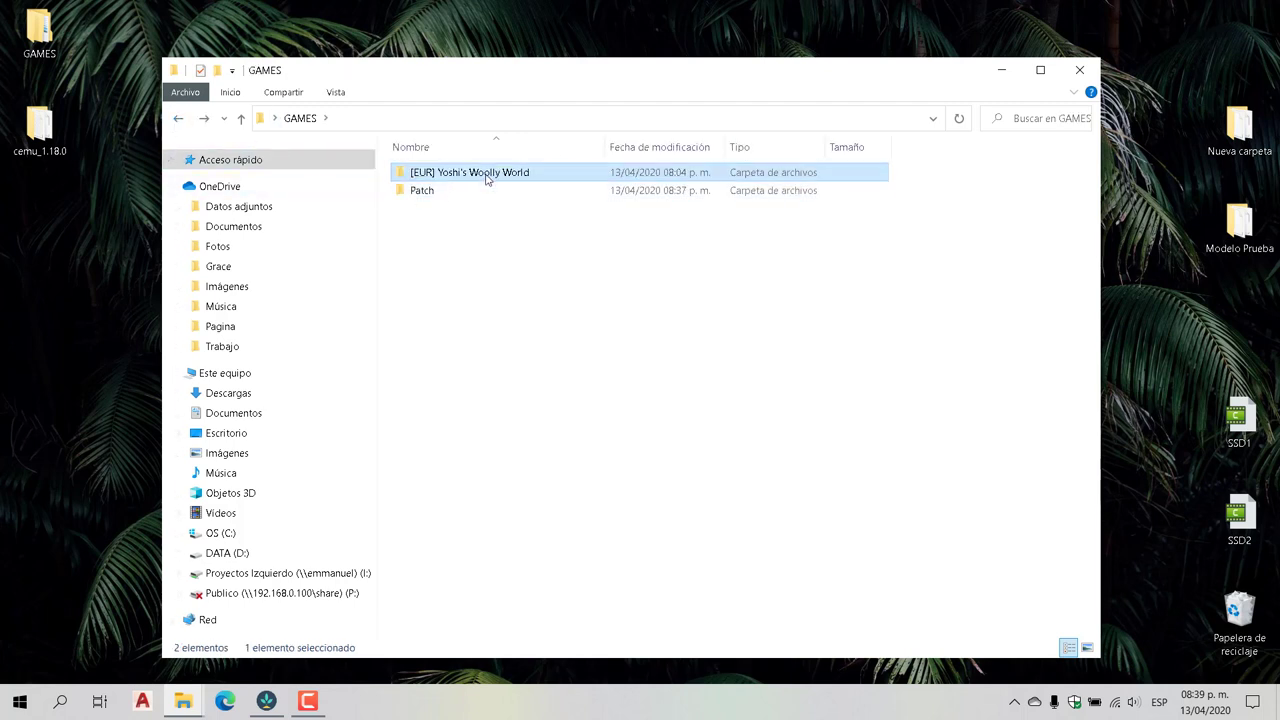
# Compare the subfolders of [EUR] Yoshi's Woolly World with the contents of its update folder inside Patch.
pyautogui.doubleClick(482, 174)
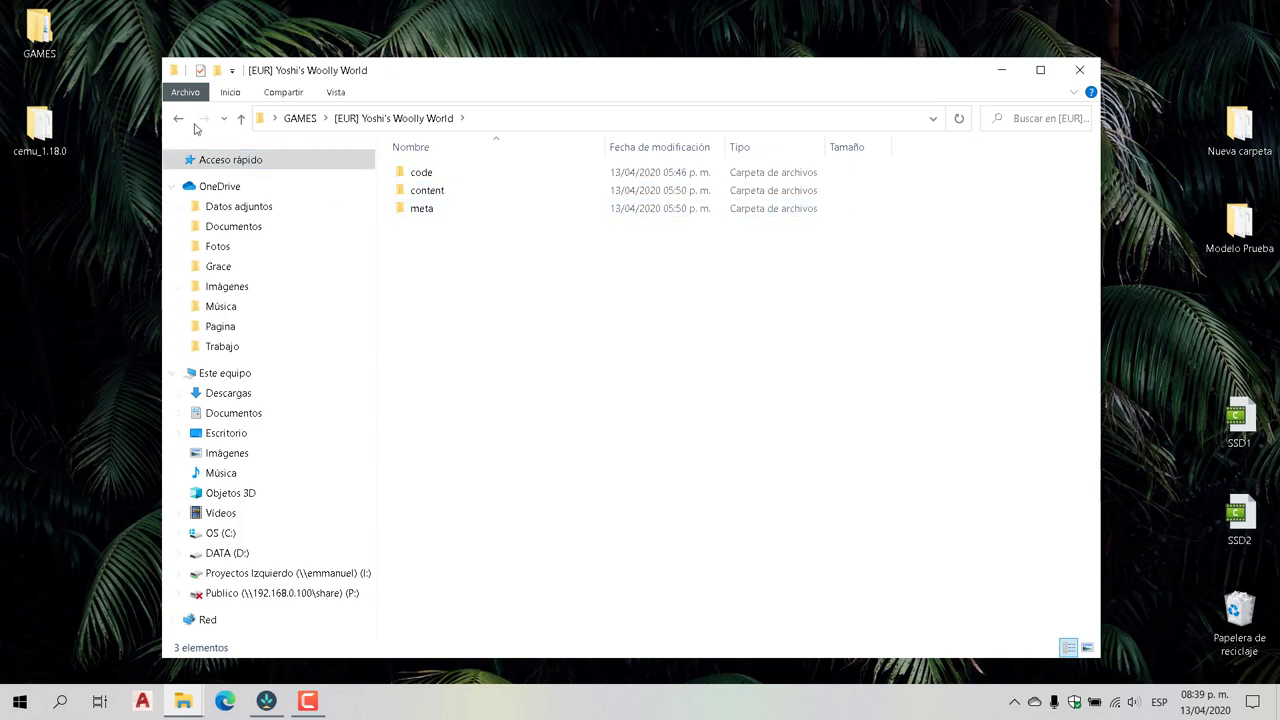
pyautogui.click(174, 122)
pyautogui.doubleClick(437, 197)
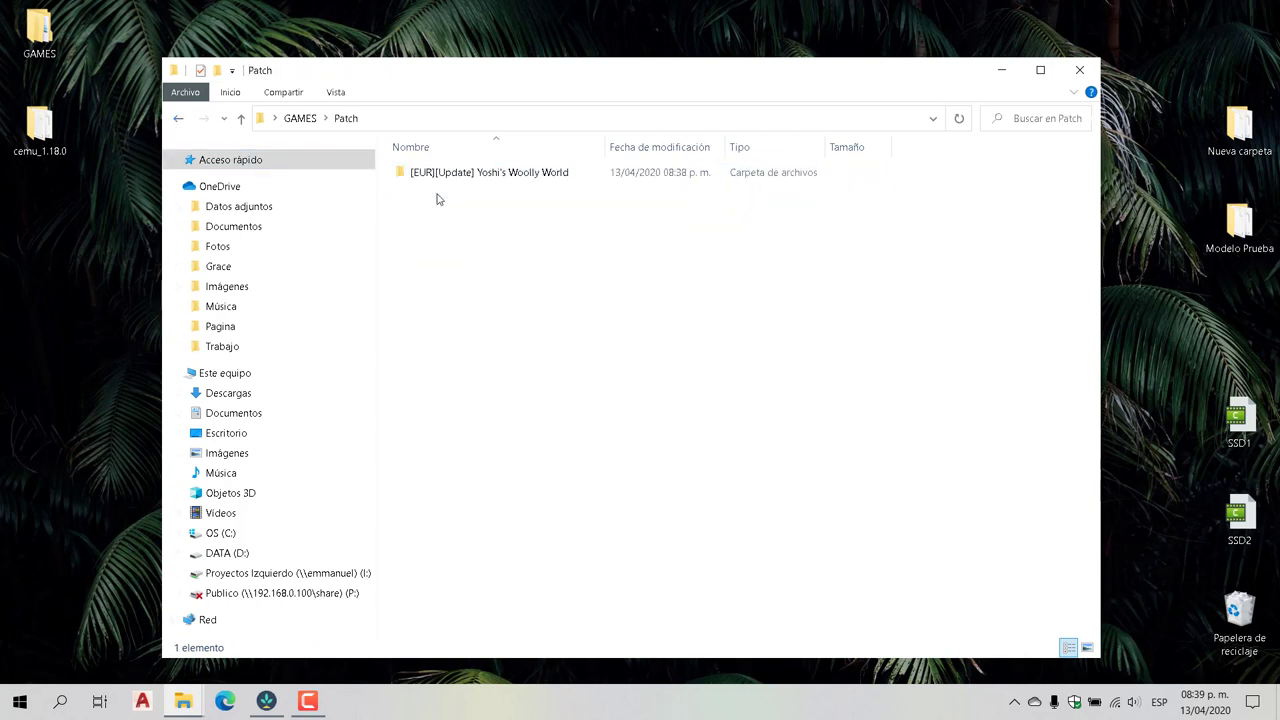
pyautogui.doubleClick(515, 175)
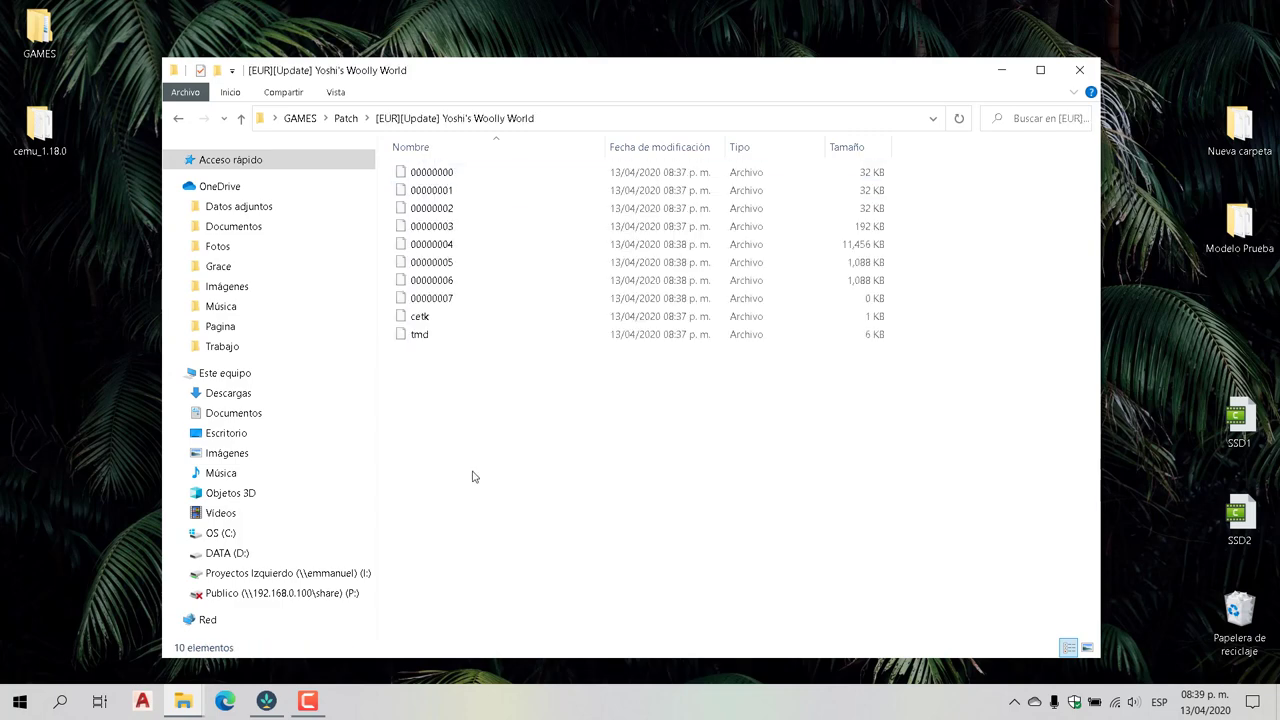
pyautogui.click(307, 701)
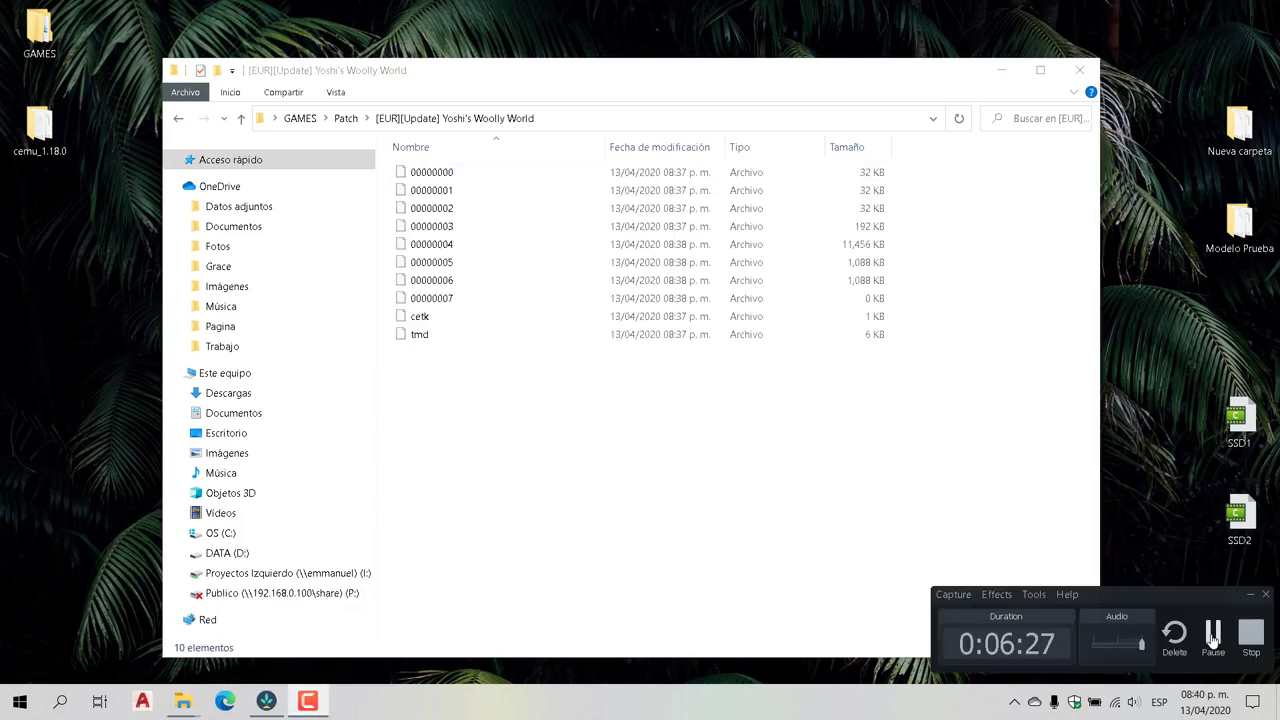
pyautogui.click(1213, 637)
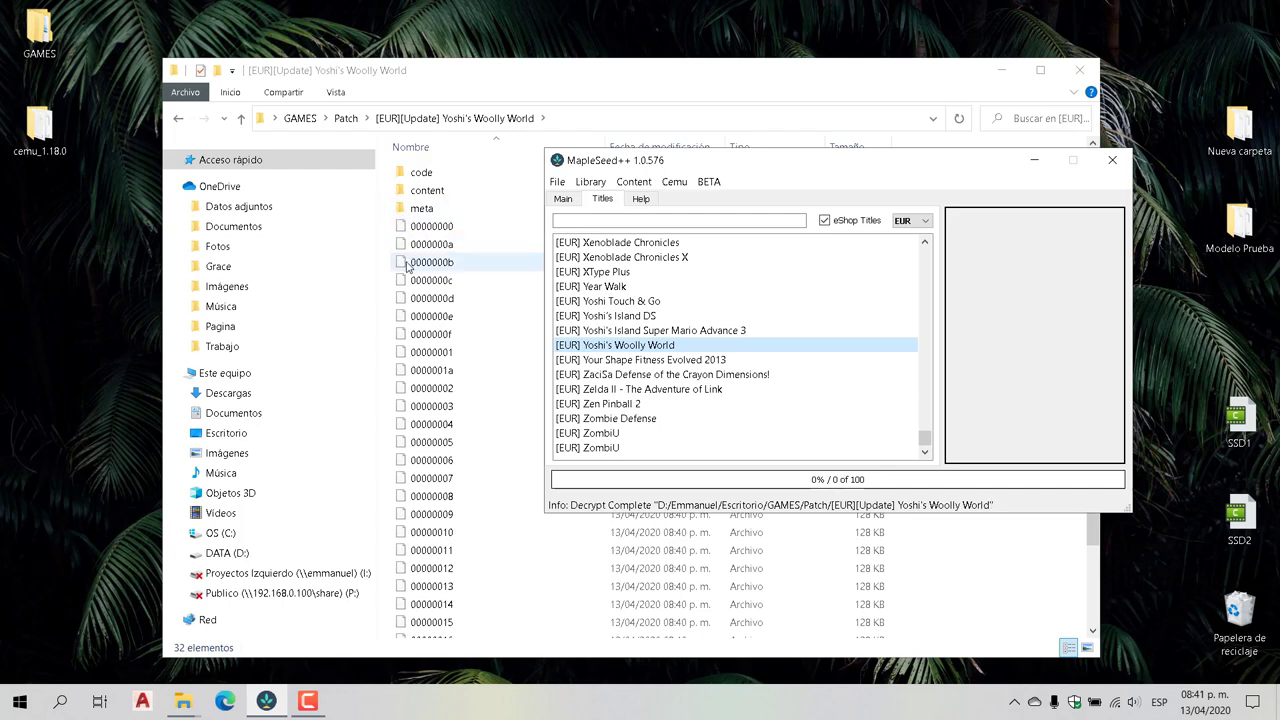
# Select the files 00000000 through 00000019 in the update folder and review the selection.
pyautogui.click(430, 227)
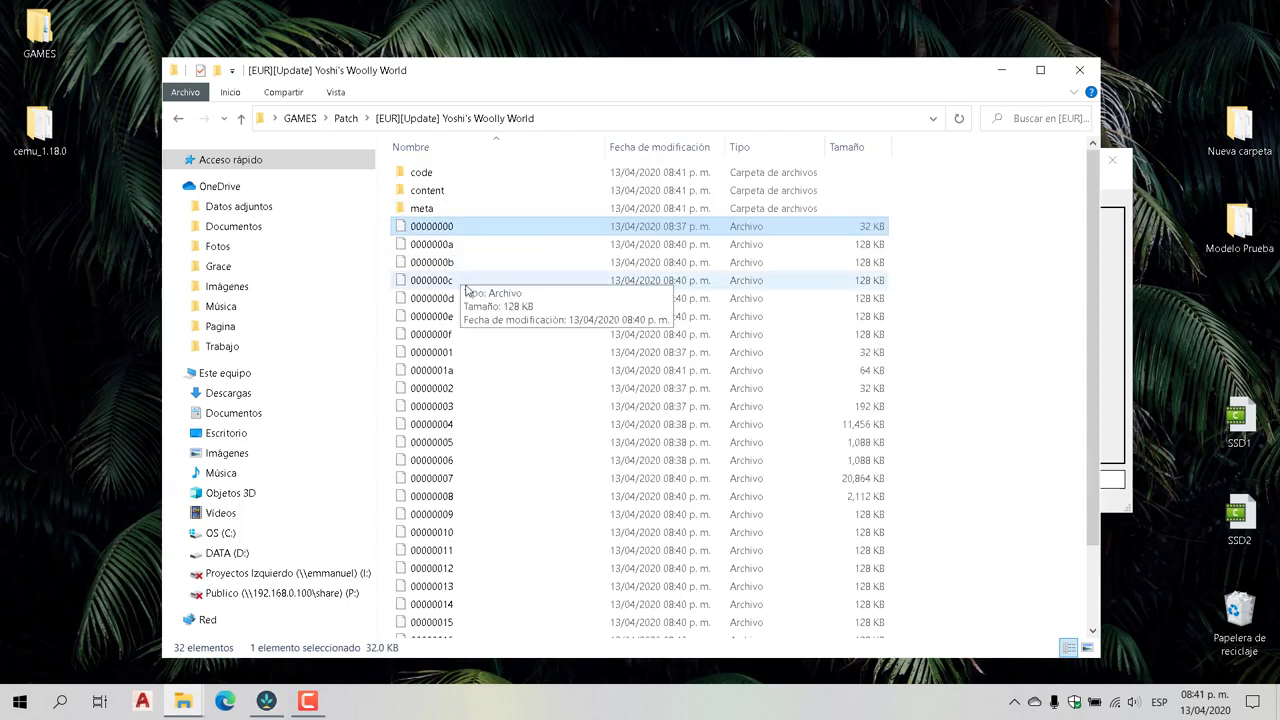
pyautogui.scroll(-2, 530, 380)
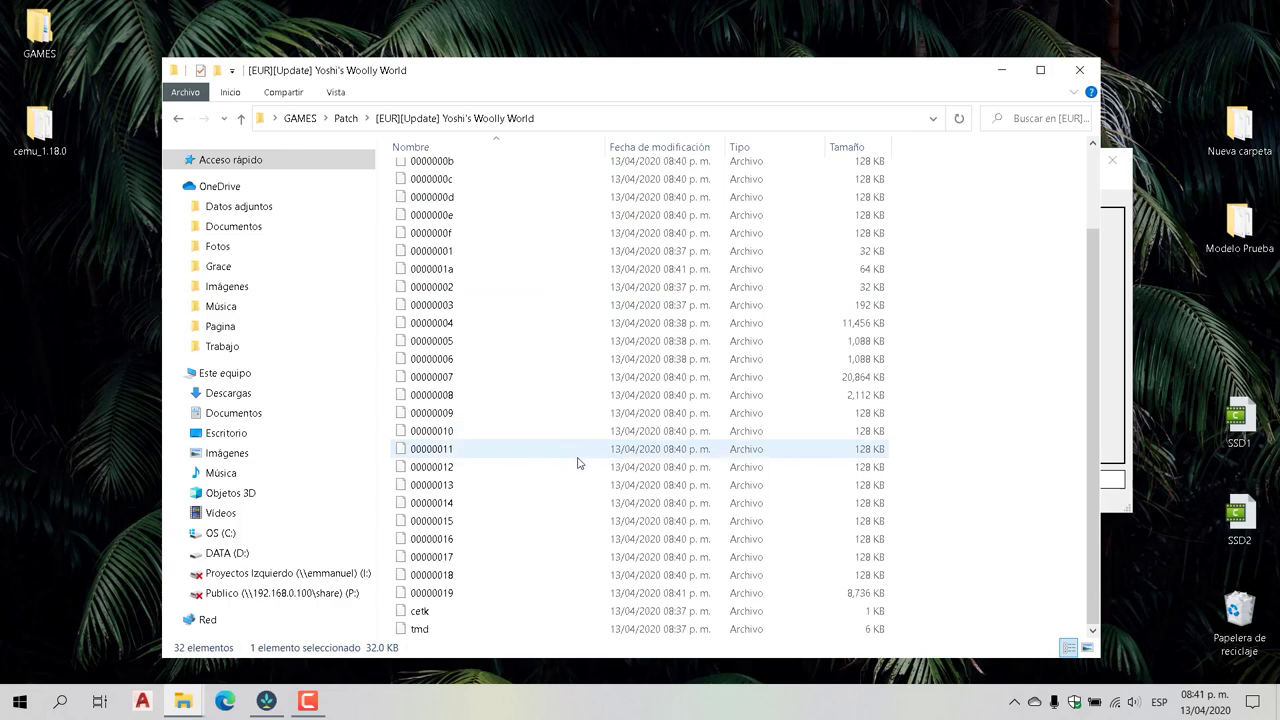
pyautogui.scroll(1, 548, 449)
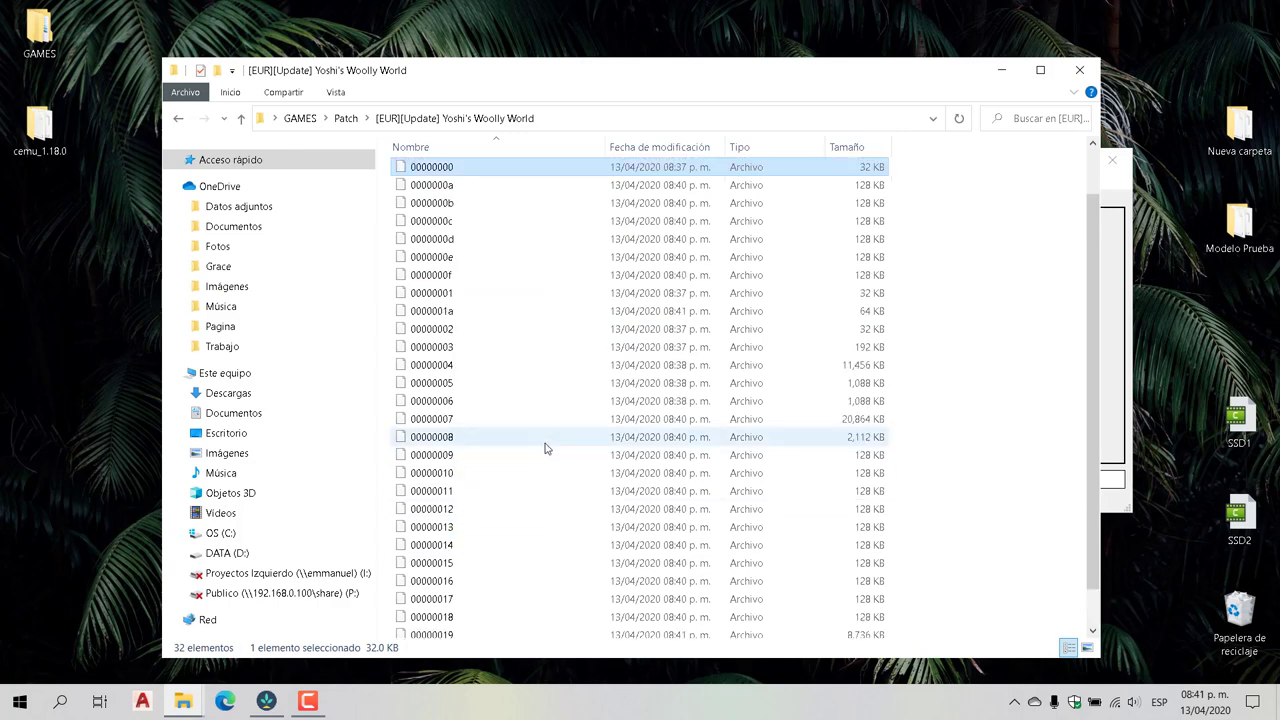
pyautogui.scroll(1, 828, 382)
pyautogui.scroll(-3, 800, 420)
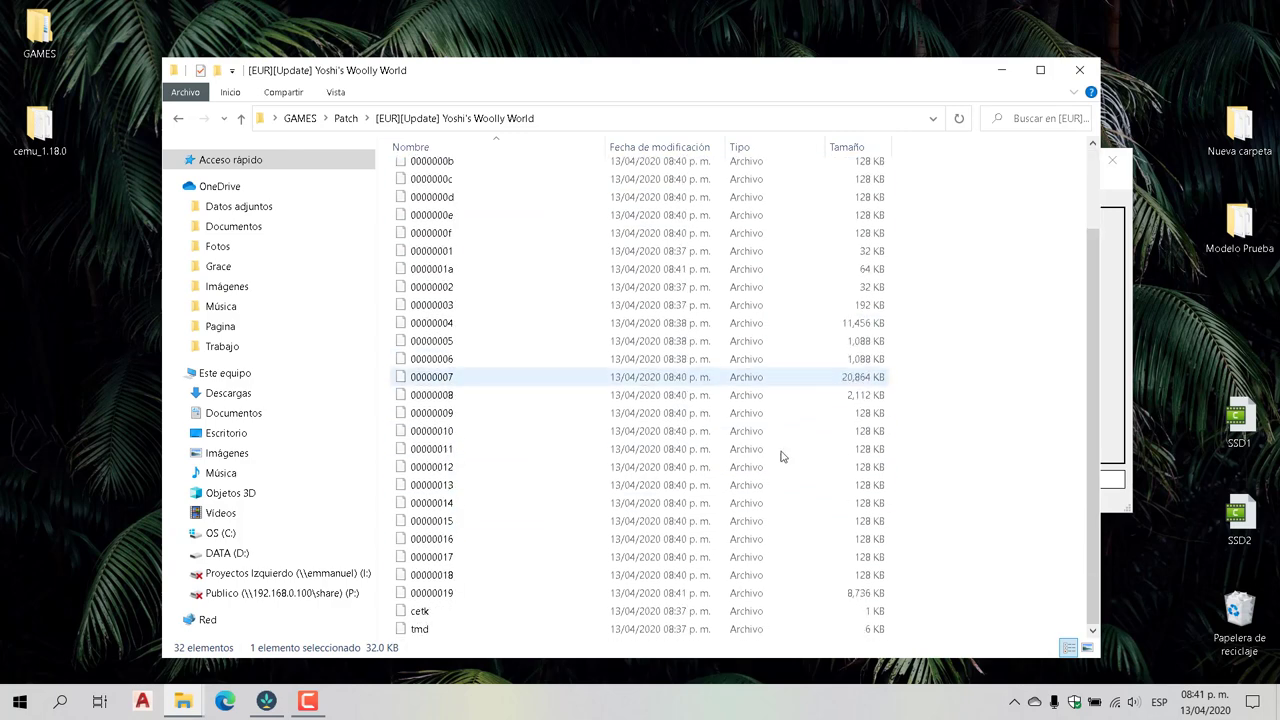
pyautogui.keyDown('shift'); pyautogui.click(449, 595); pyautogui.keyUp('shift')
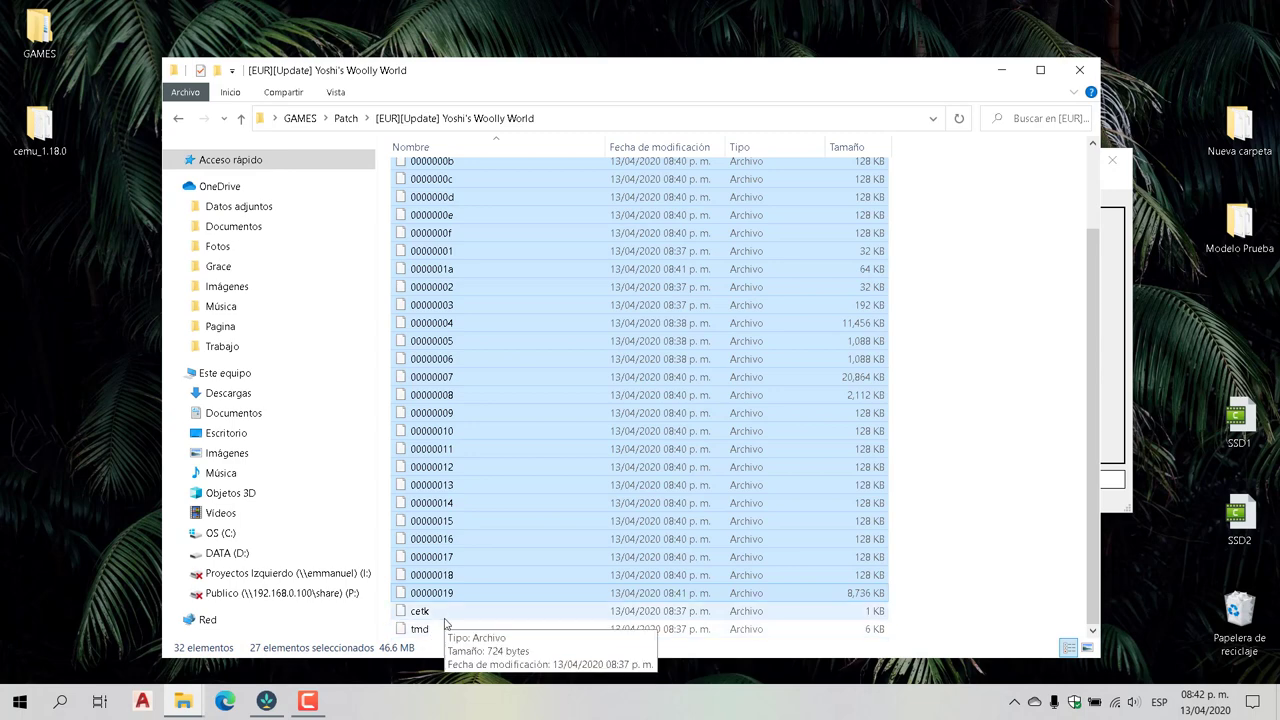
pyautogui.scroll(2, 455, 605)
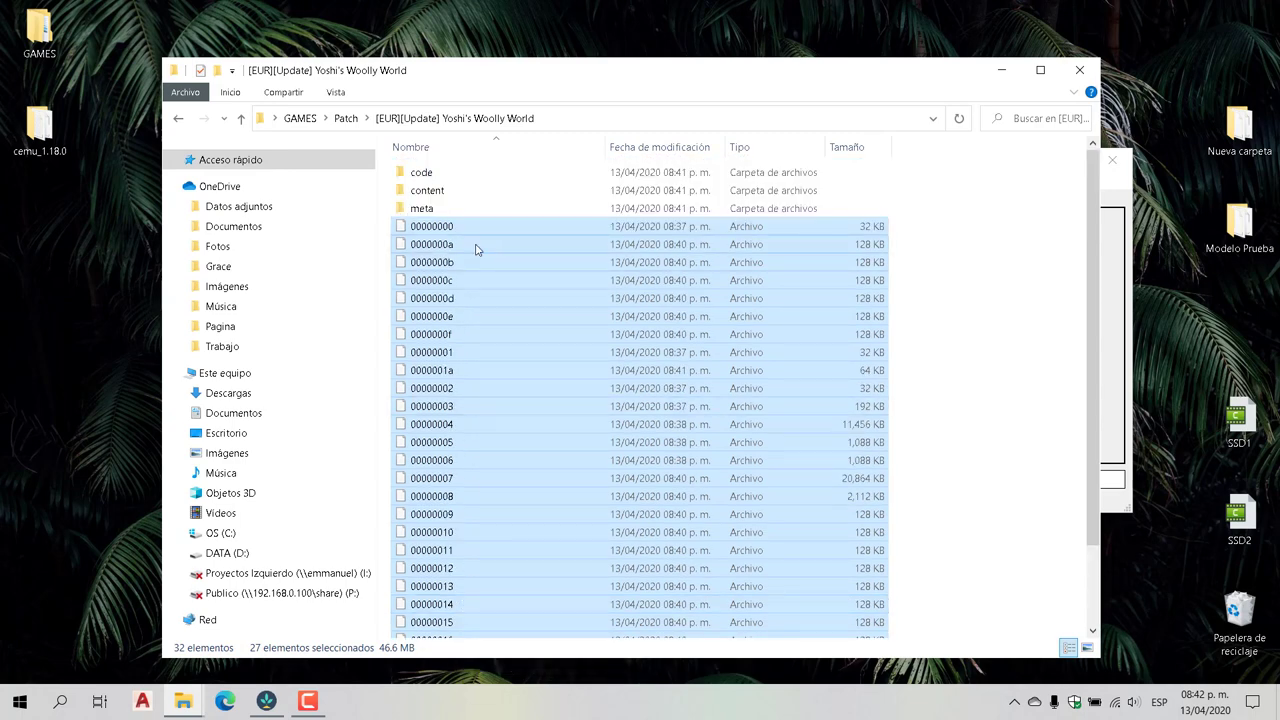
pyautogui.scroll(-2, 451, 515)
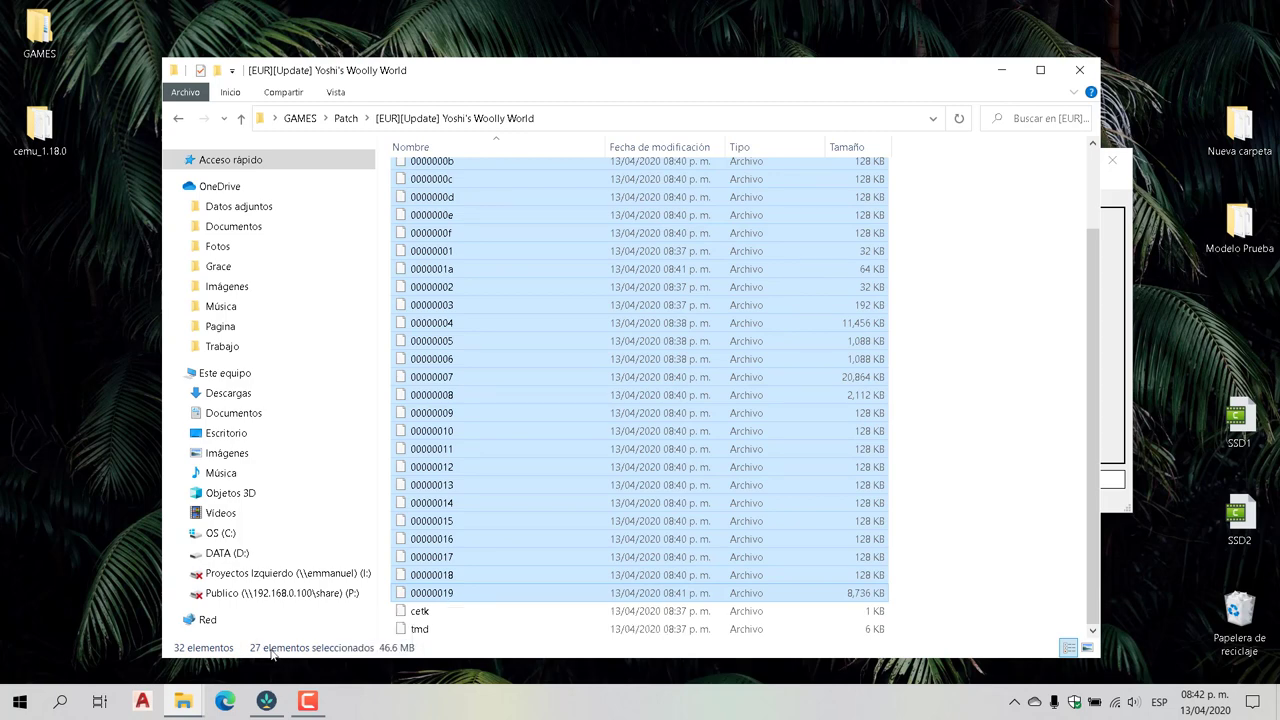
# Check the patch's decryption status in MapleSeed++ and view the code, content and meta folders in the update folder.
pyautogui.click(275, 704)
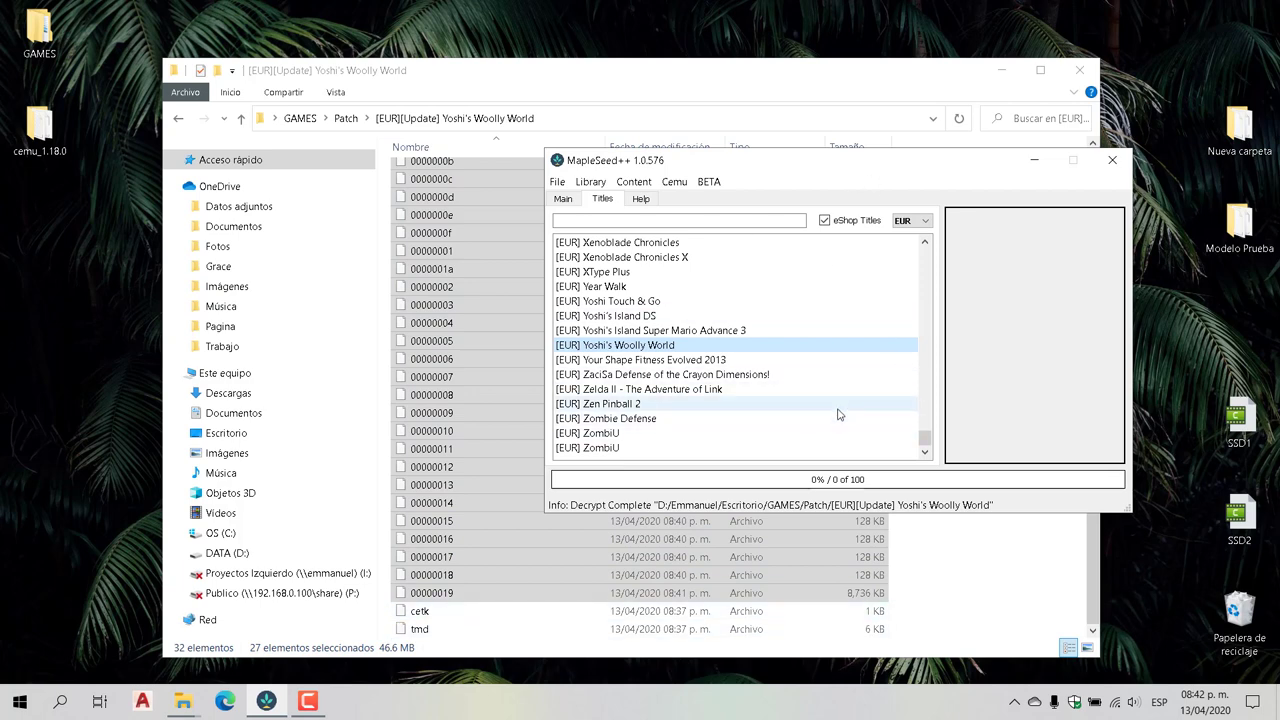
pyautogui.click(845, 91)
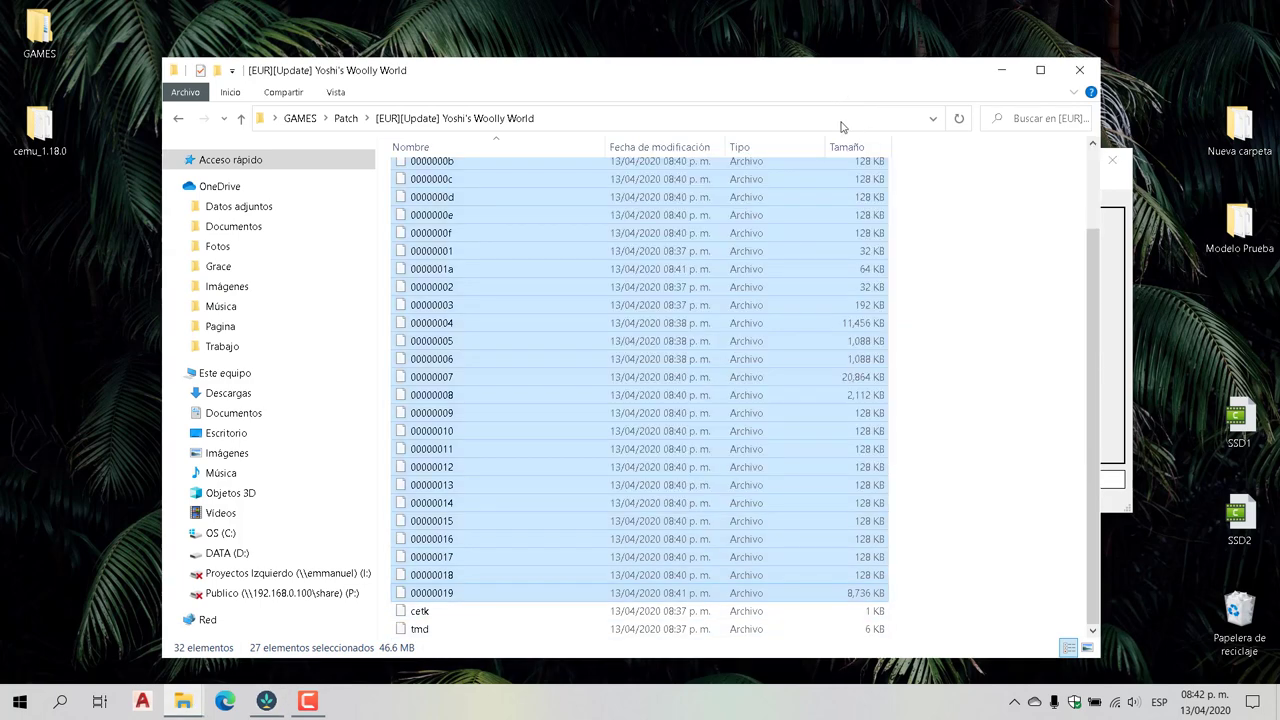
pyautogui.scroll(2, 757, 303)
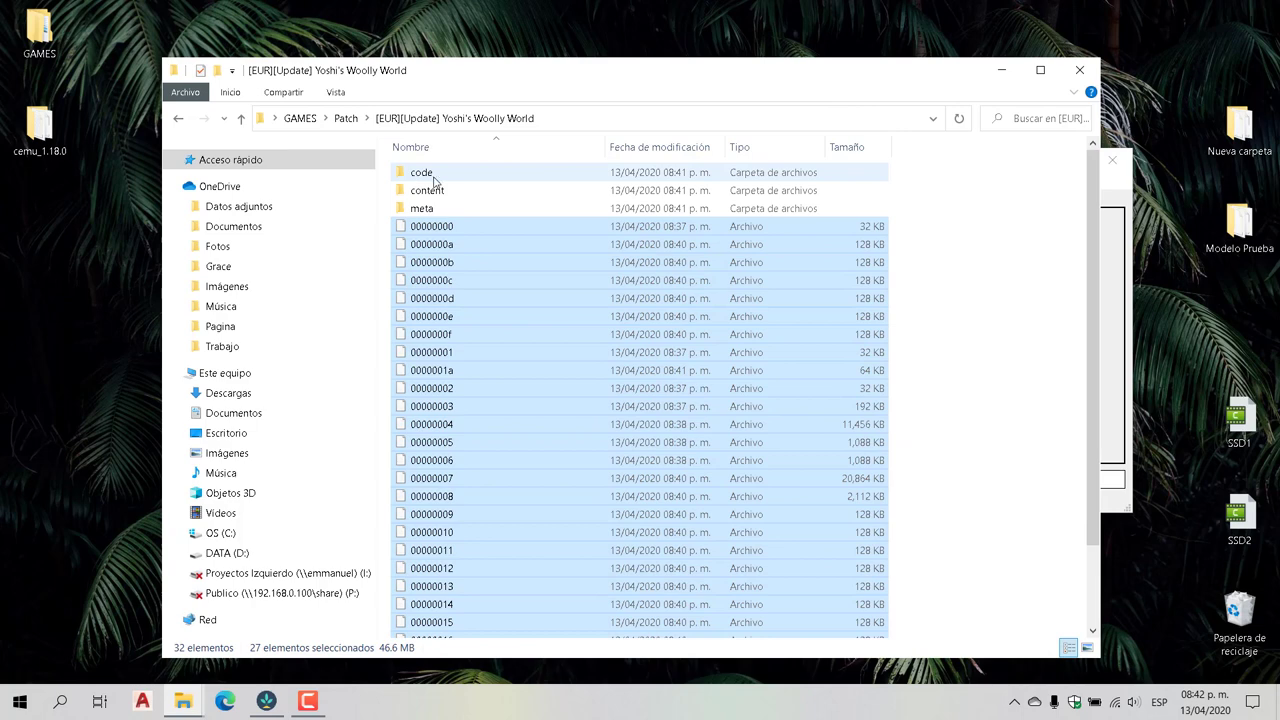
# Close MapleSeed++ and the File Explorer window showing the update folder.
pyautogui.click(1122, 206)
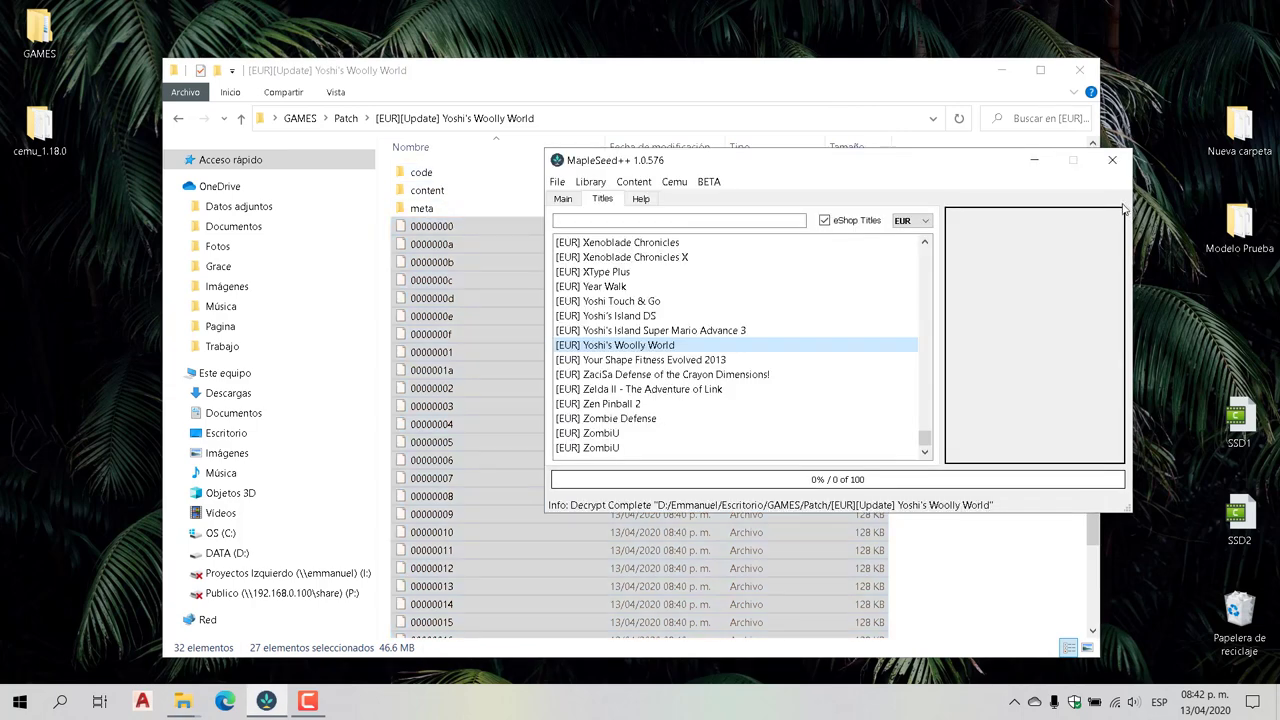
pyautogui.click(1111, 160)
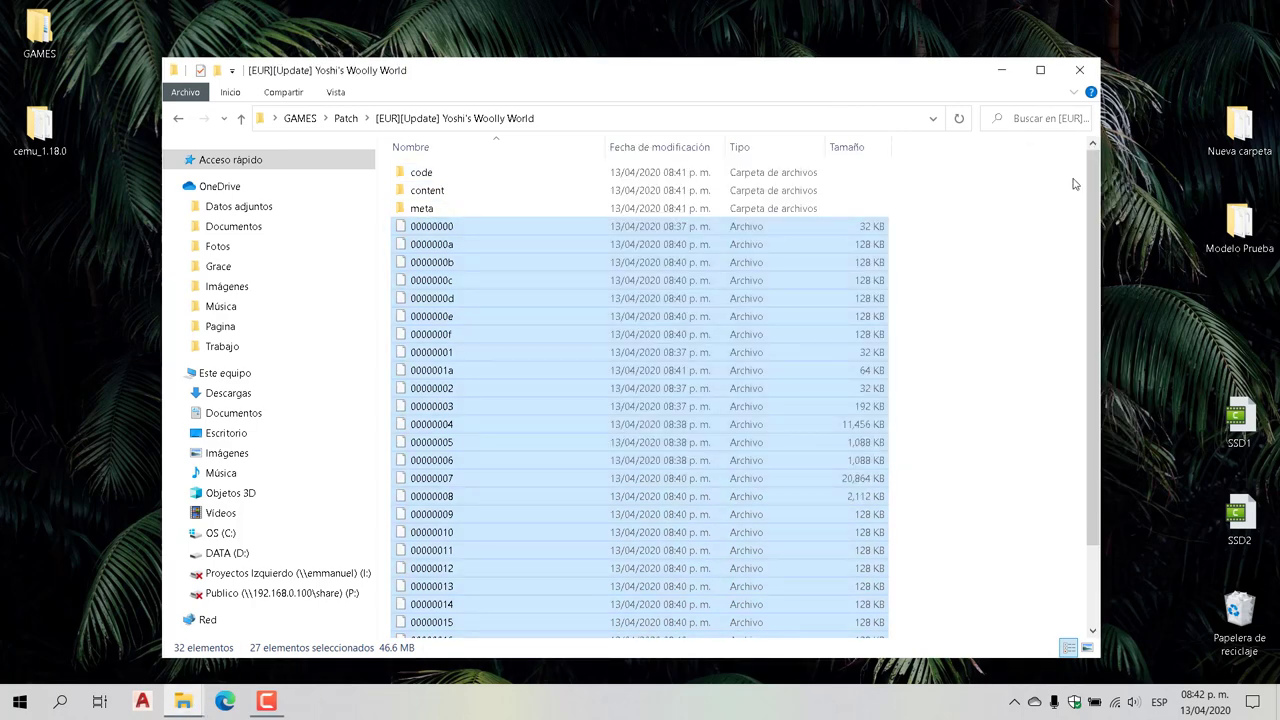
pyautogui.click(1080, 70)
# Launch Cemu from the desktop's cemu_1.18.0 folder and add the desktop's GAMES folder to its game paths.
pyautogui.doubleClick(45, 143)
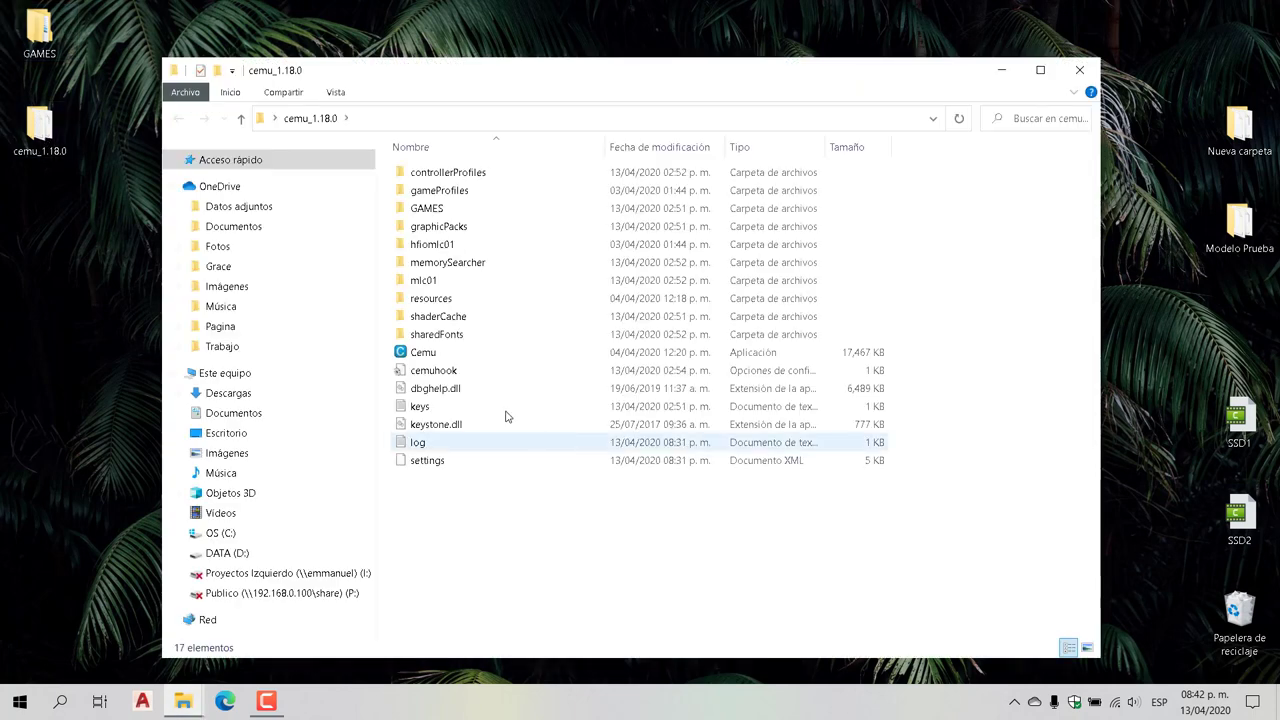
pyautogui.doubleClick(437, 355)
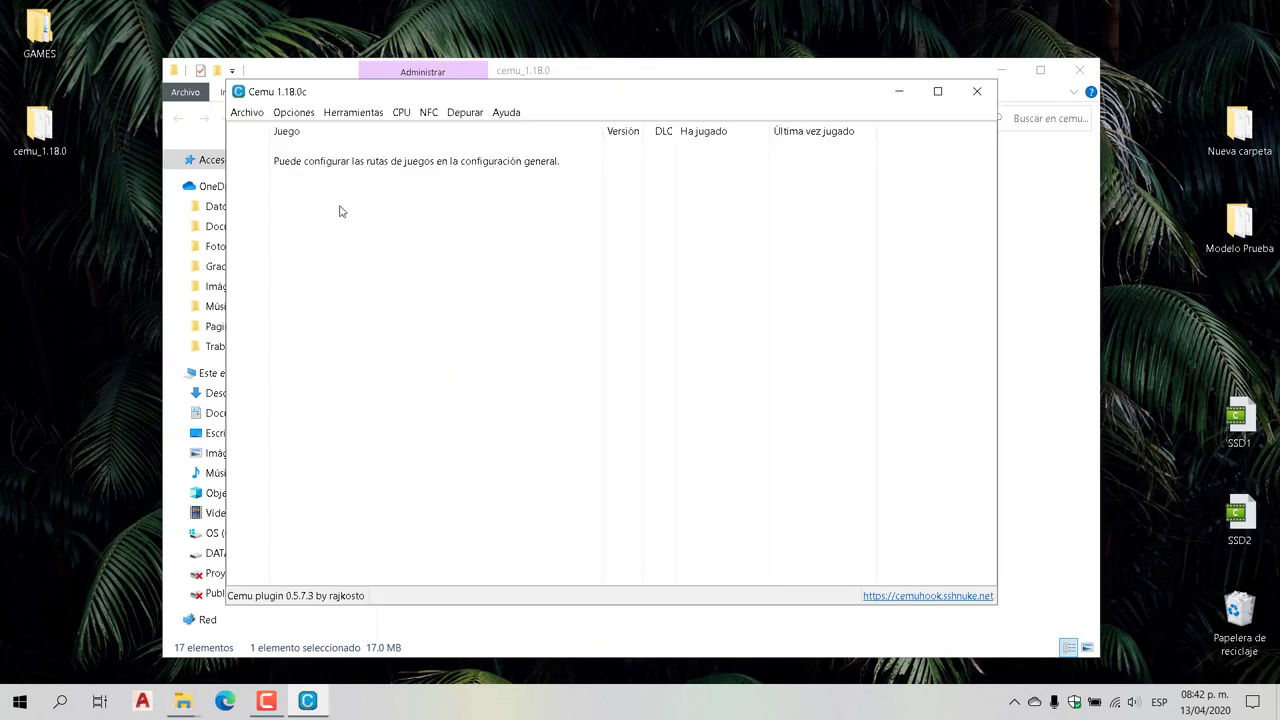
pyautogui.click(296, 114)
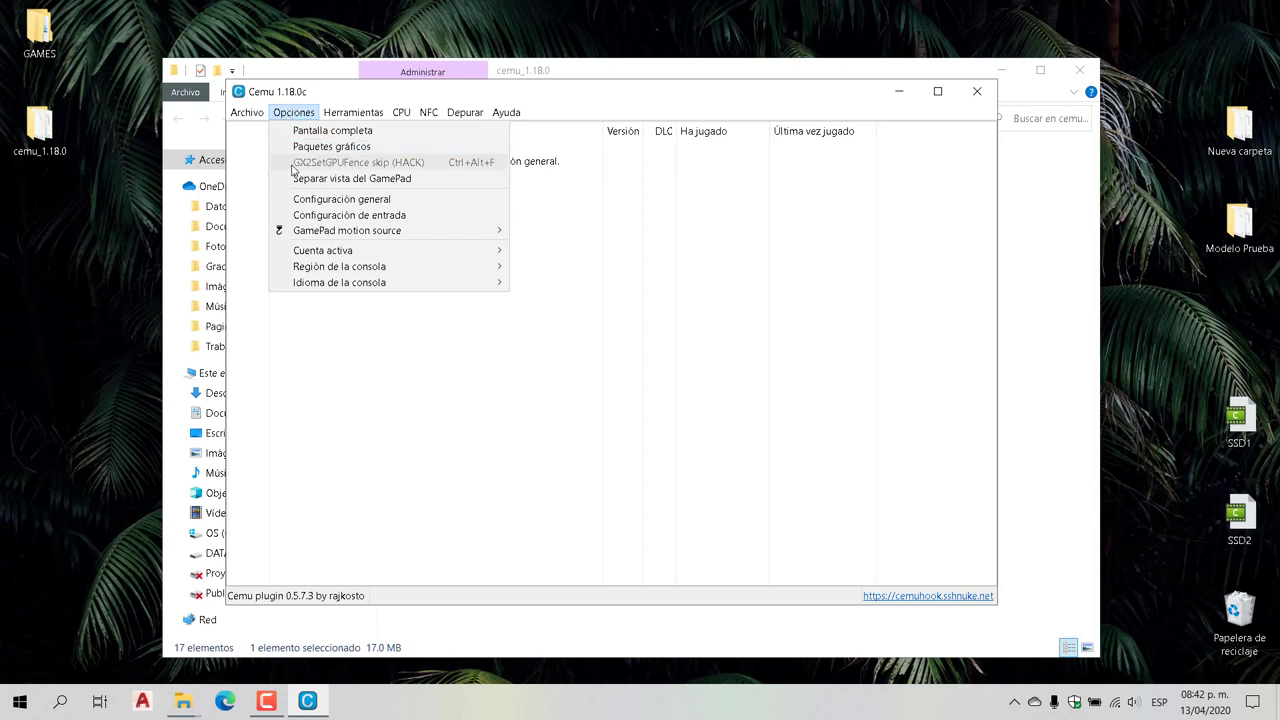
pyautogui.moveTo(376, 245)
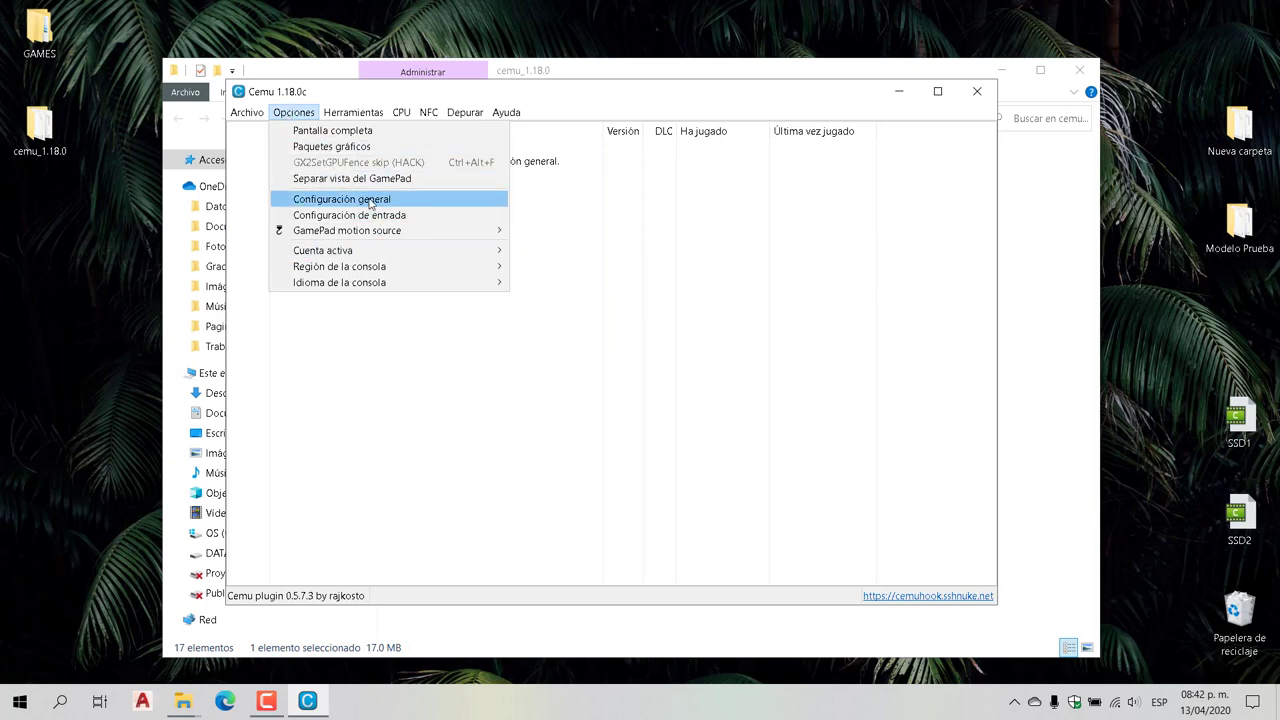
pyautogui.click(369, 201)
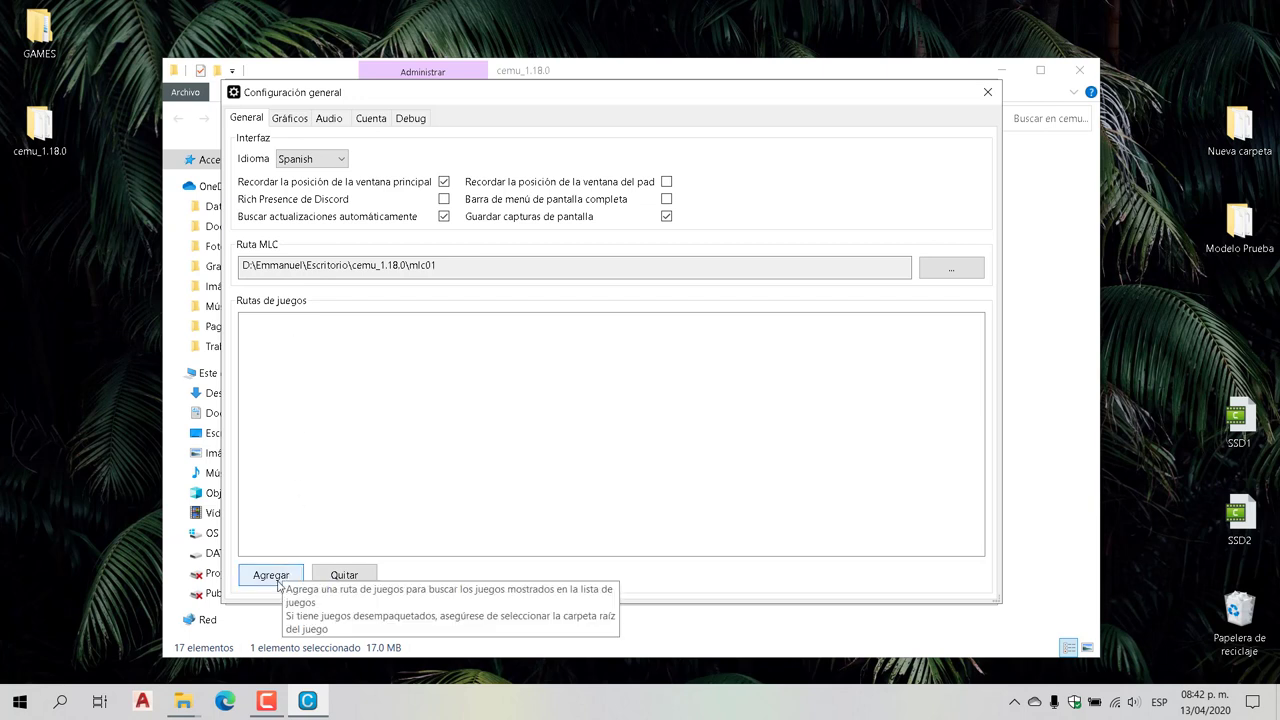
pyautogui.click(285, 578)
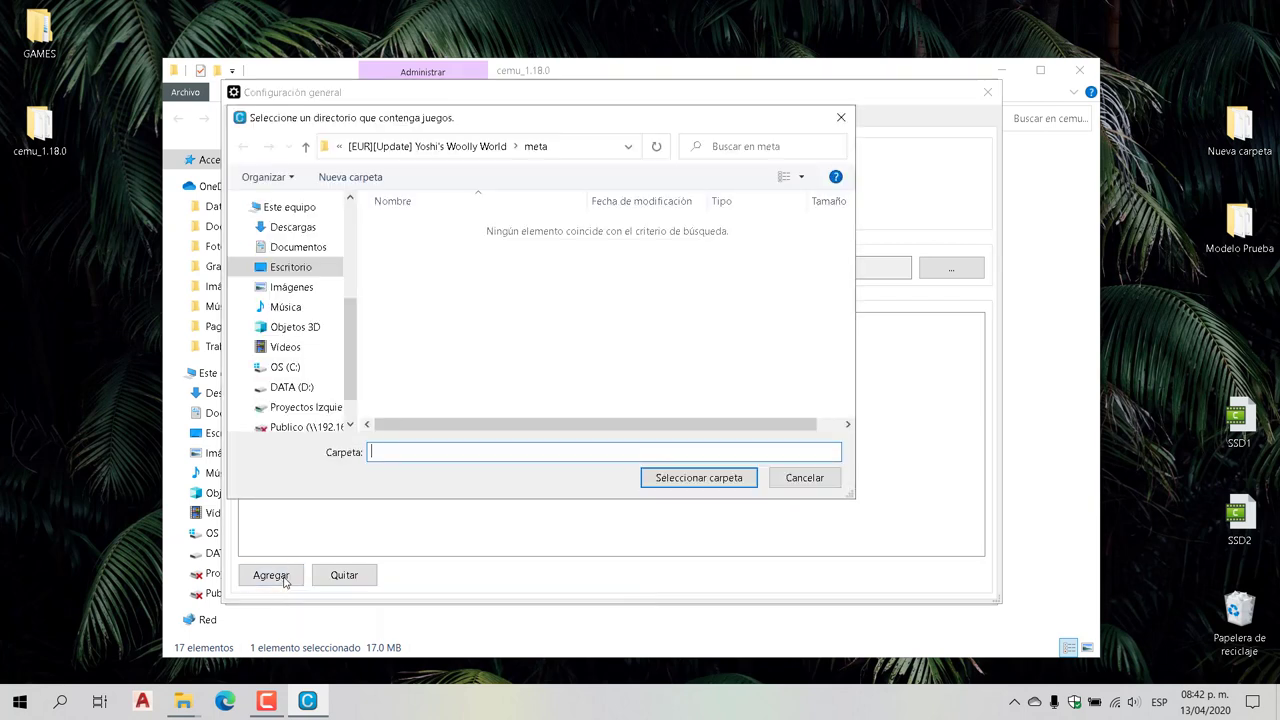
pyautogui.click(305, 267)
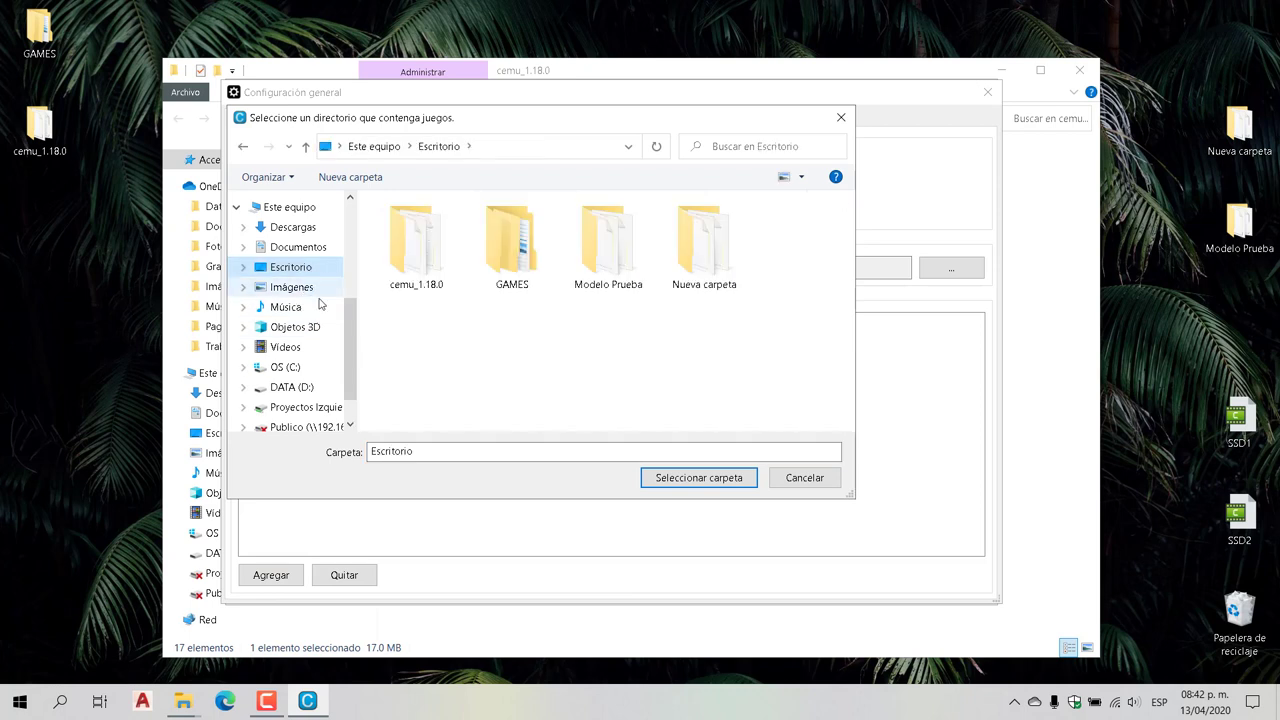
pyautogui.click(524, 290)
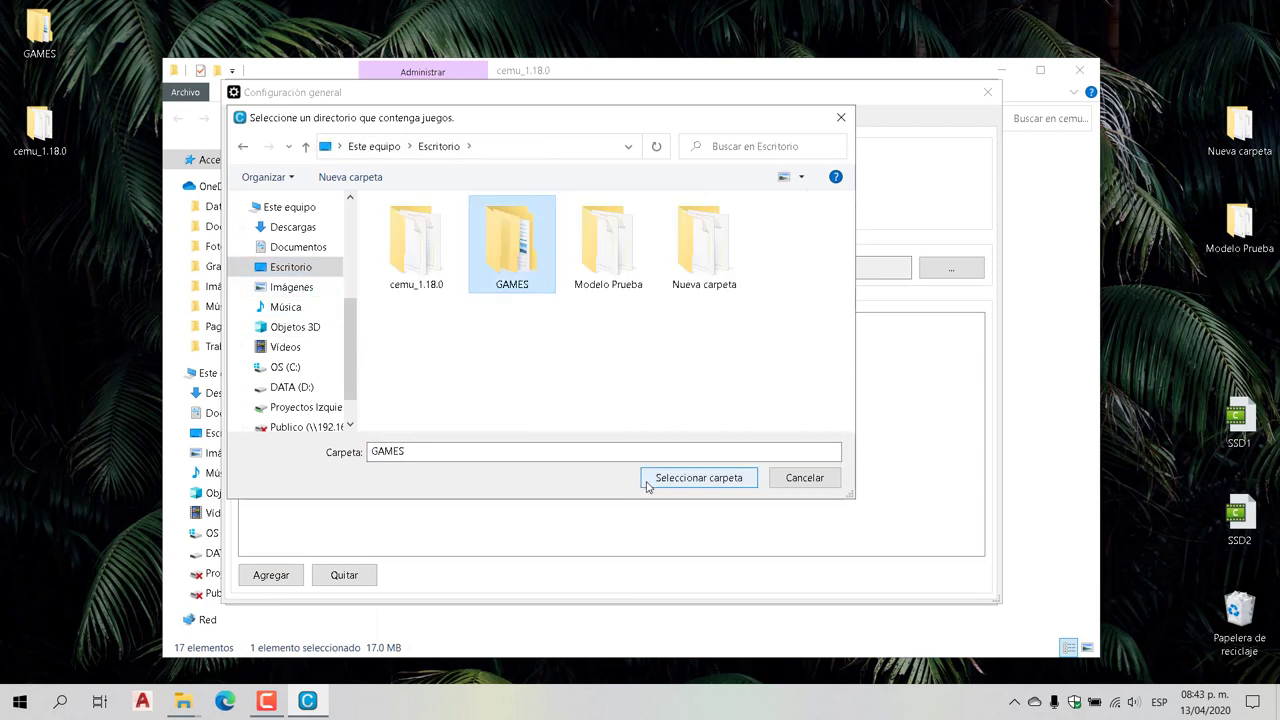
pyautogui.click(706, 481)
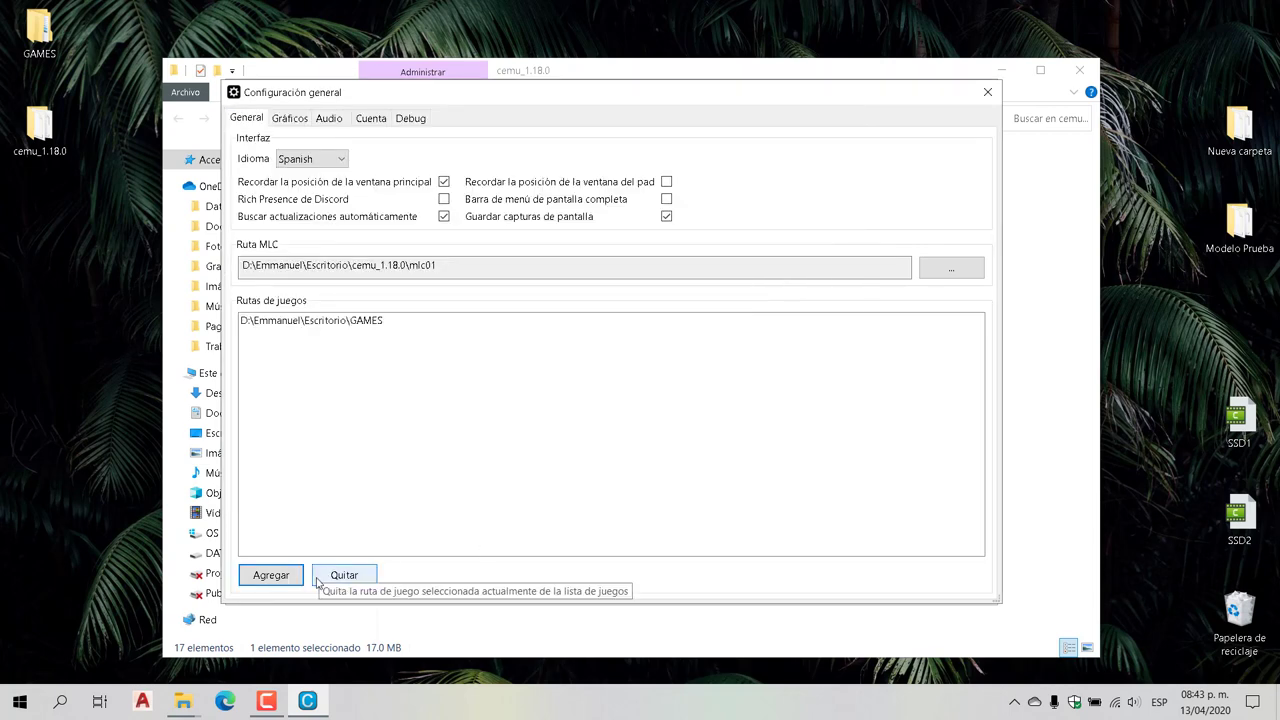
pyautogui.click(985, 93)
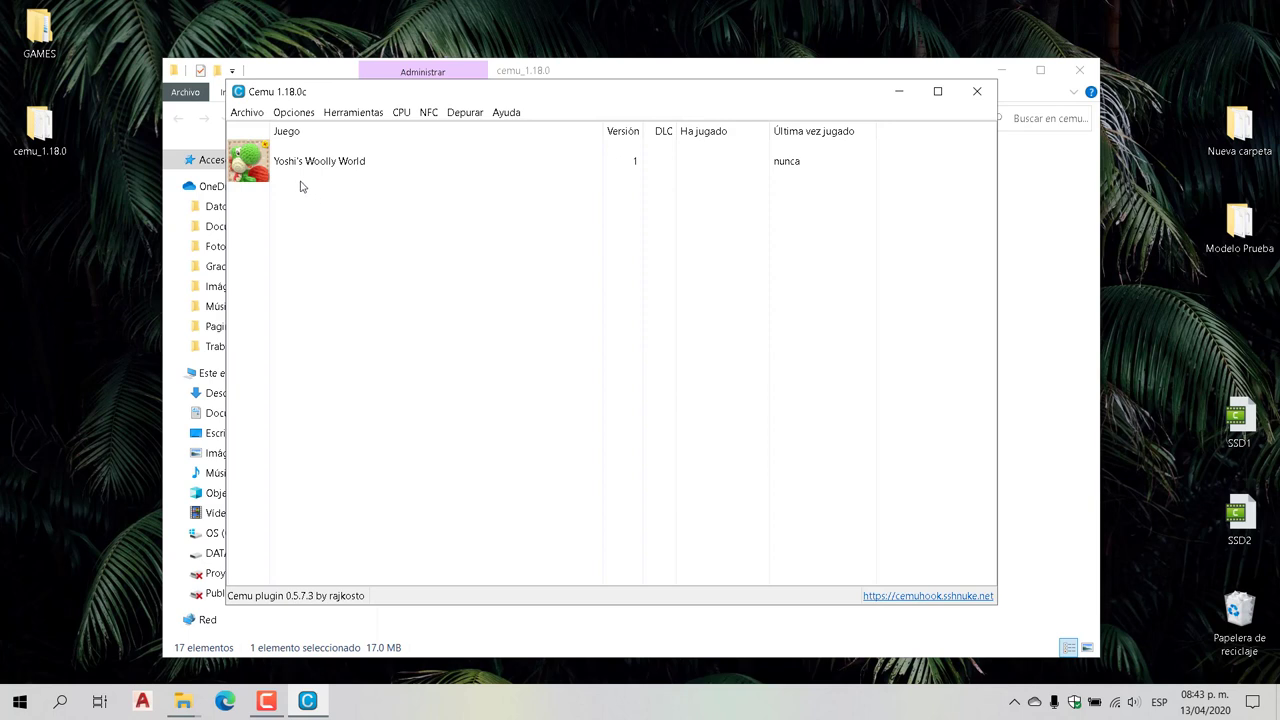
# Install the game update in Cemu from the meta file inside Patch's [EUR][Update] Yoshi's Woolly World meta folder.
pyautogui.click(257, 116)
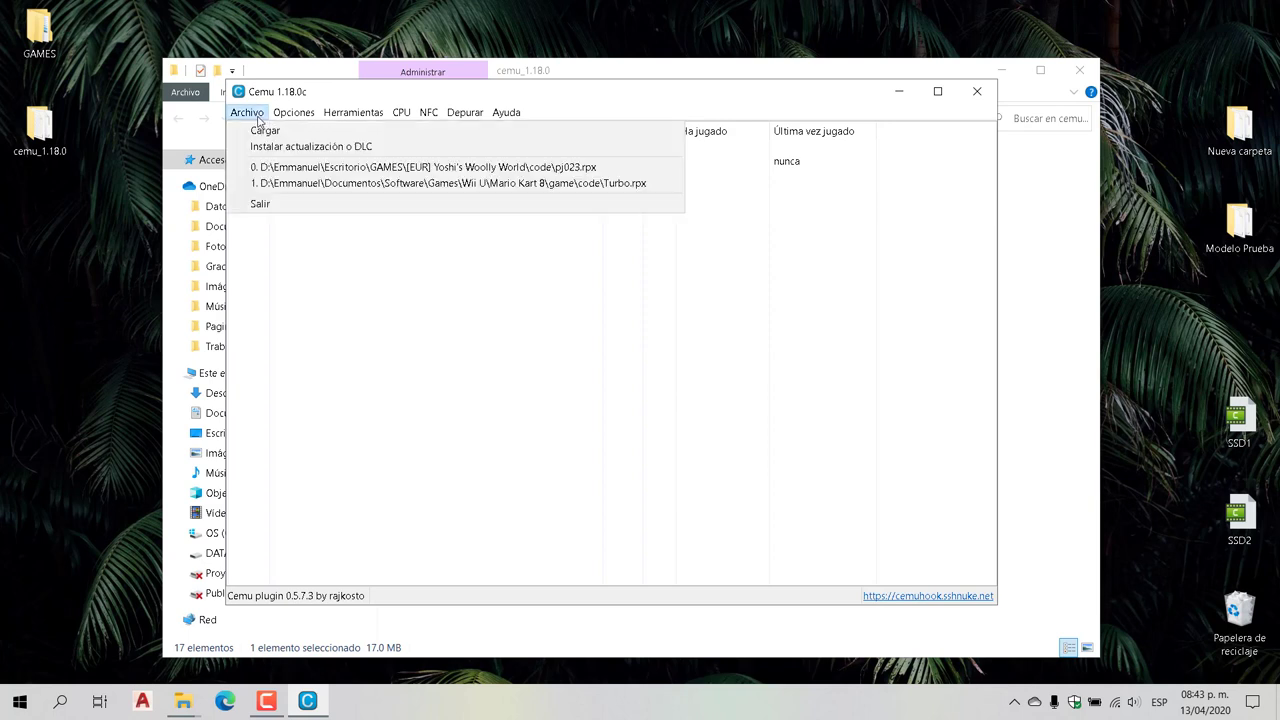
pyautogui.click(312, 150)
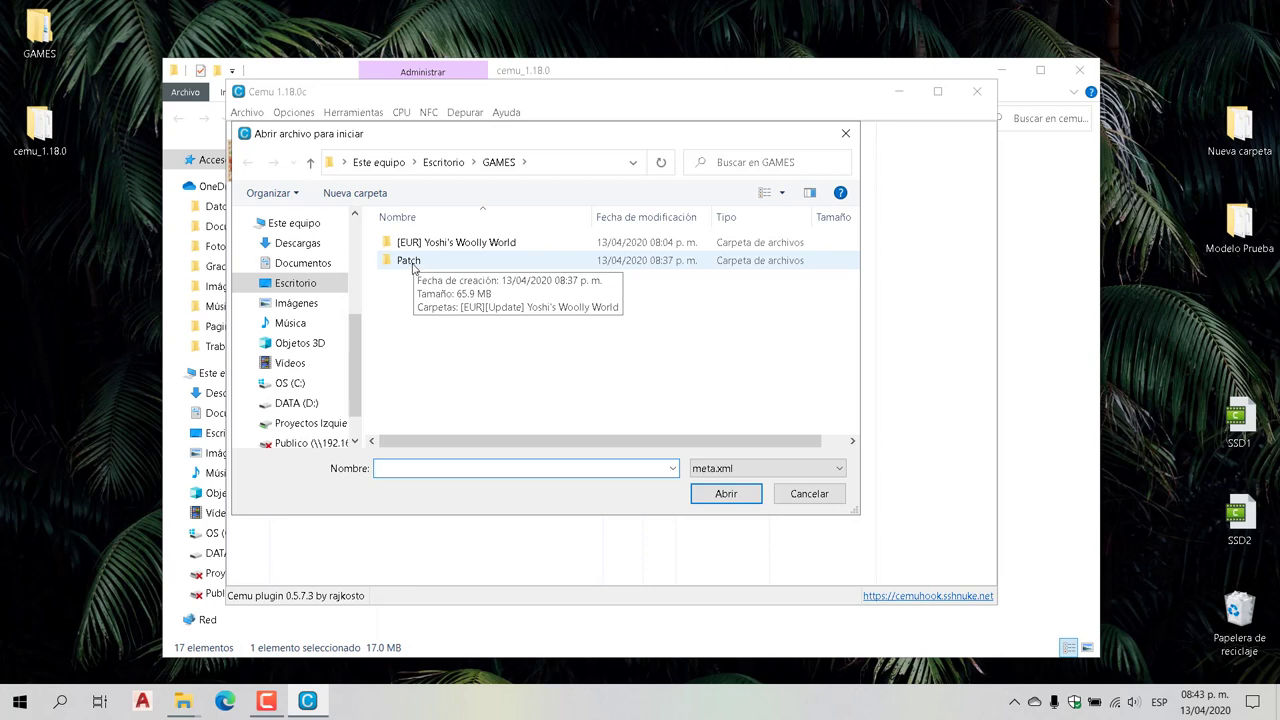
pyautogui.doubleClick(414, 265)
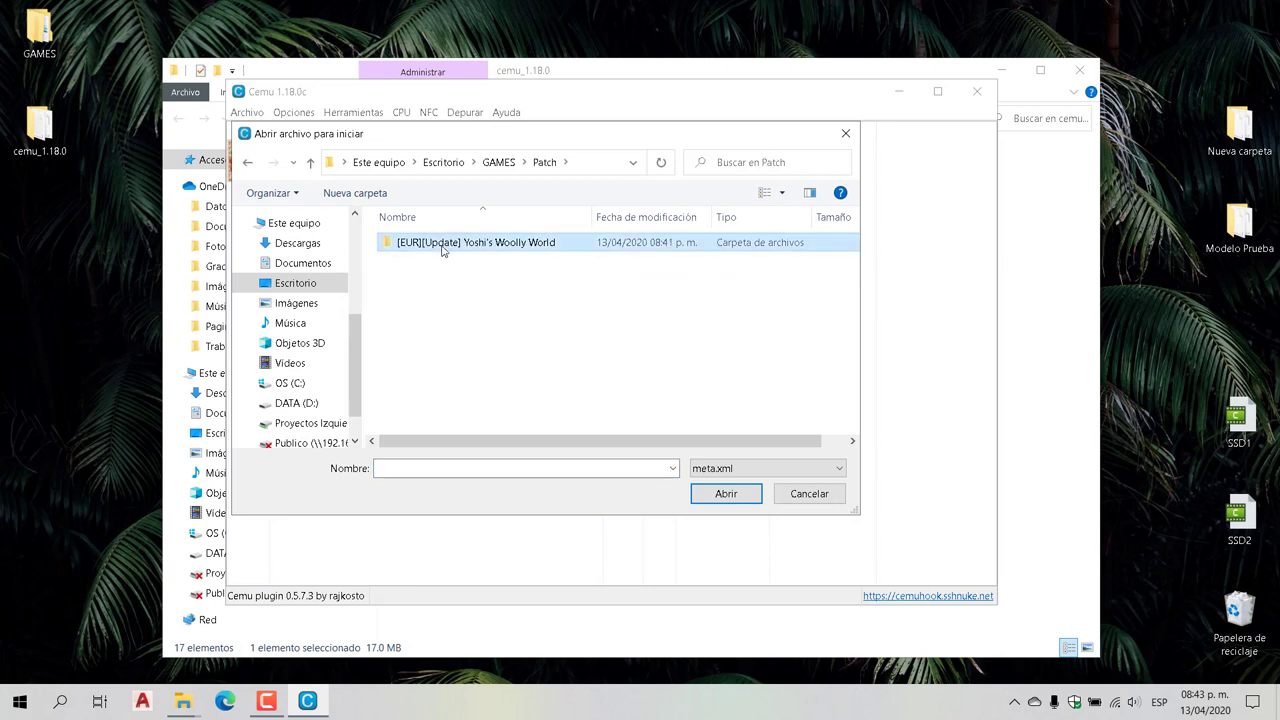
pyautogui.doubleClick(443, 250)
pyautogui.doubleClick(420, 282)
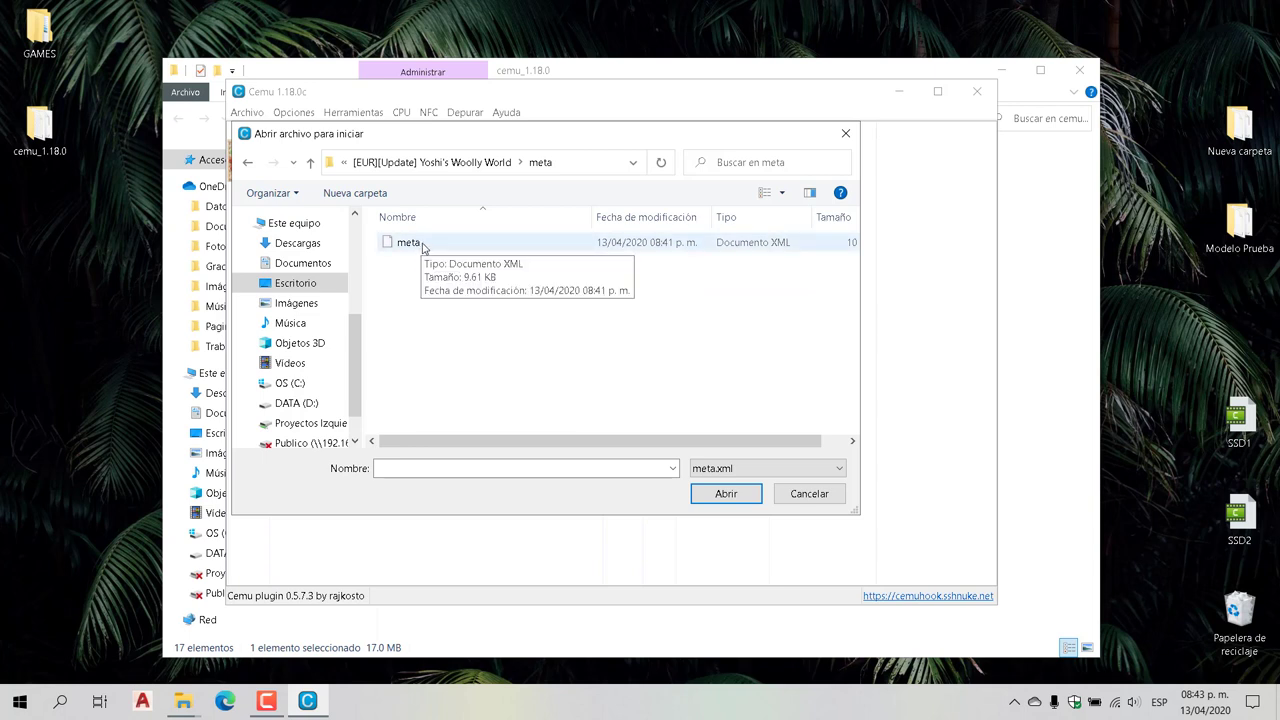
pyautogui.click(422, 248)
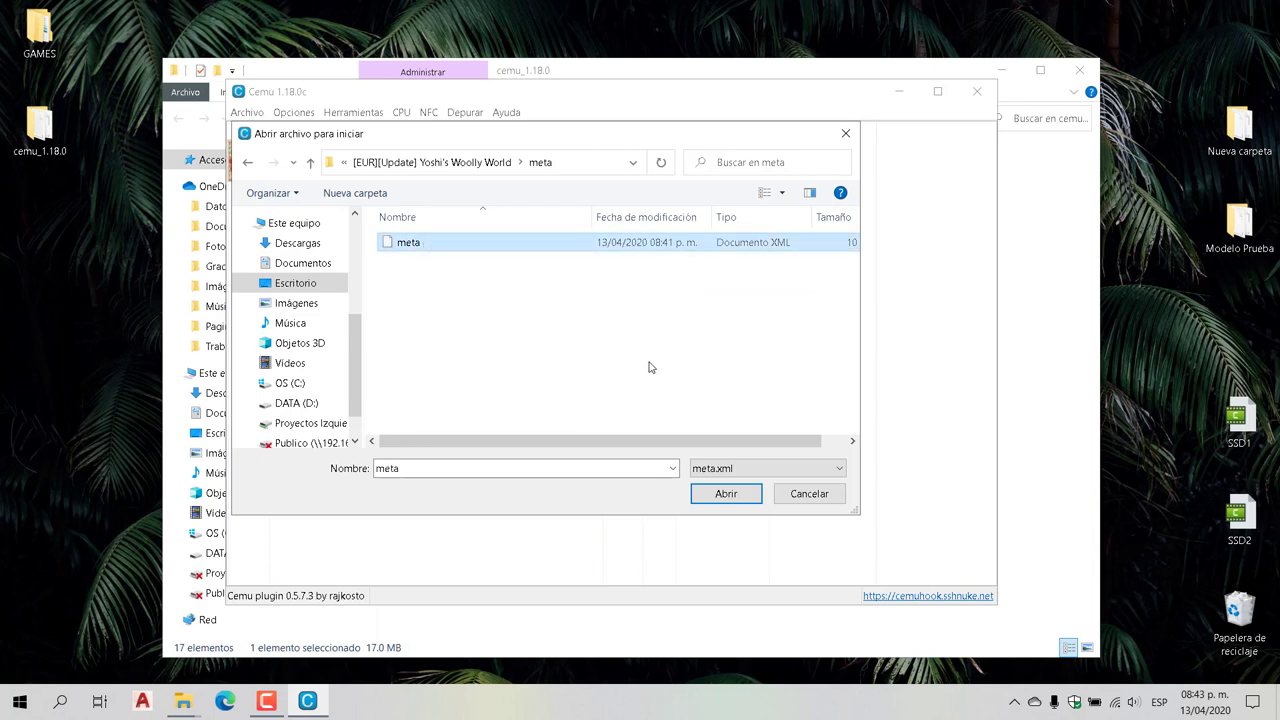
pyautogui.click(735, 494)
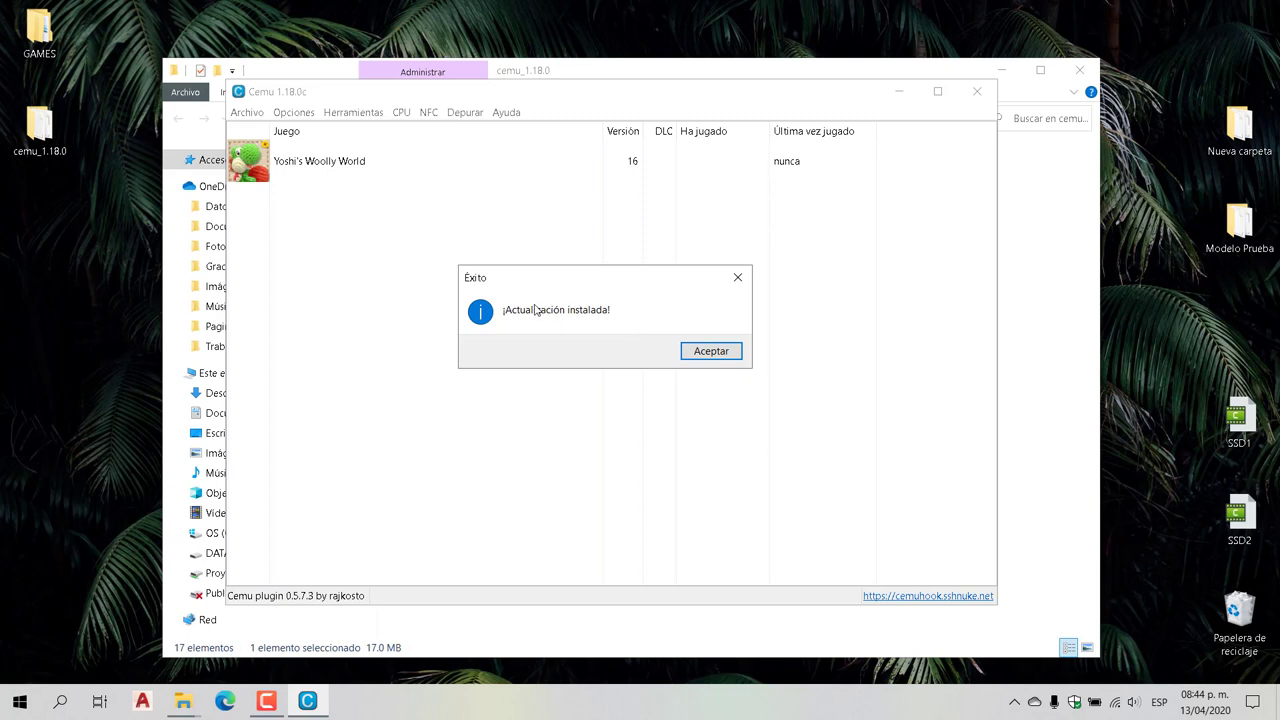
pyautogui.click(709, 353)
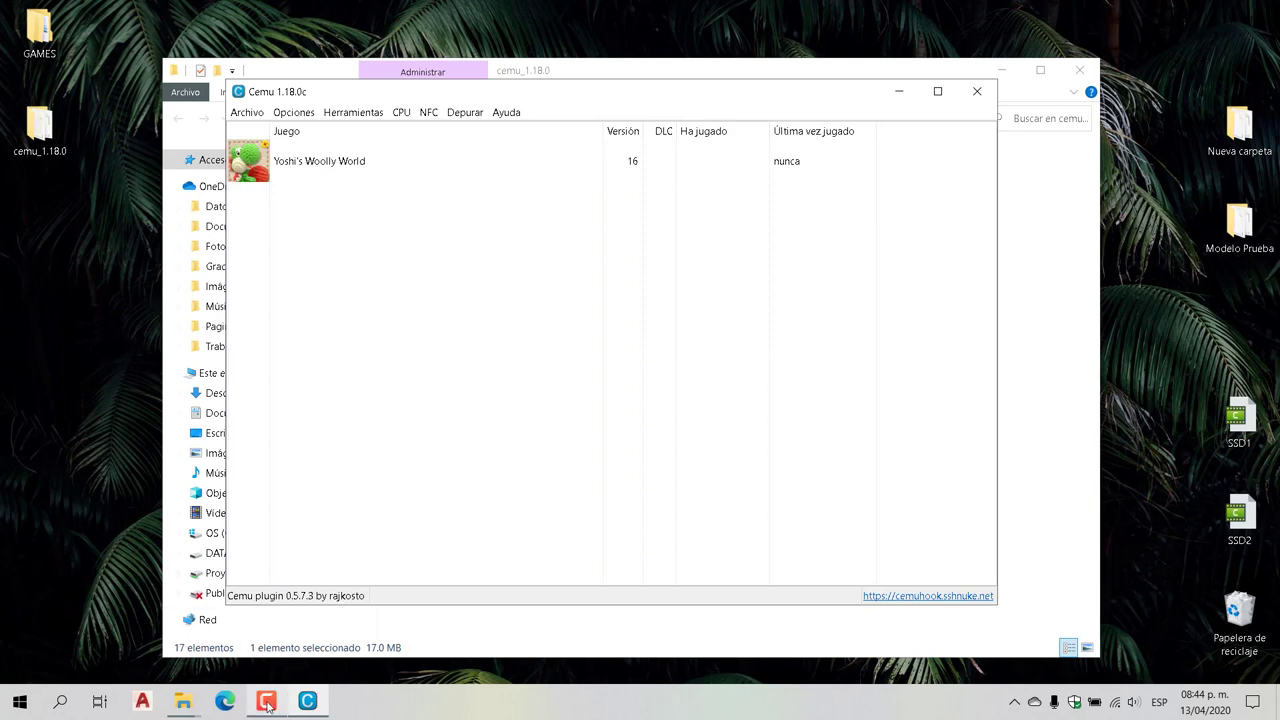
# Launch Yoshi's Woolly World from the game list and continue past its title screen to the save file selection.
pyautogui.moveTo(268, 706)
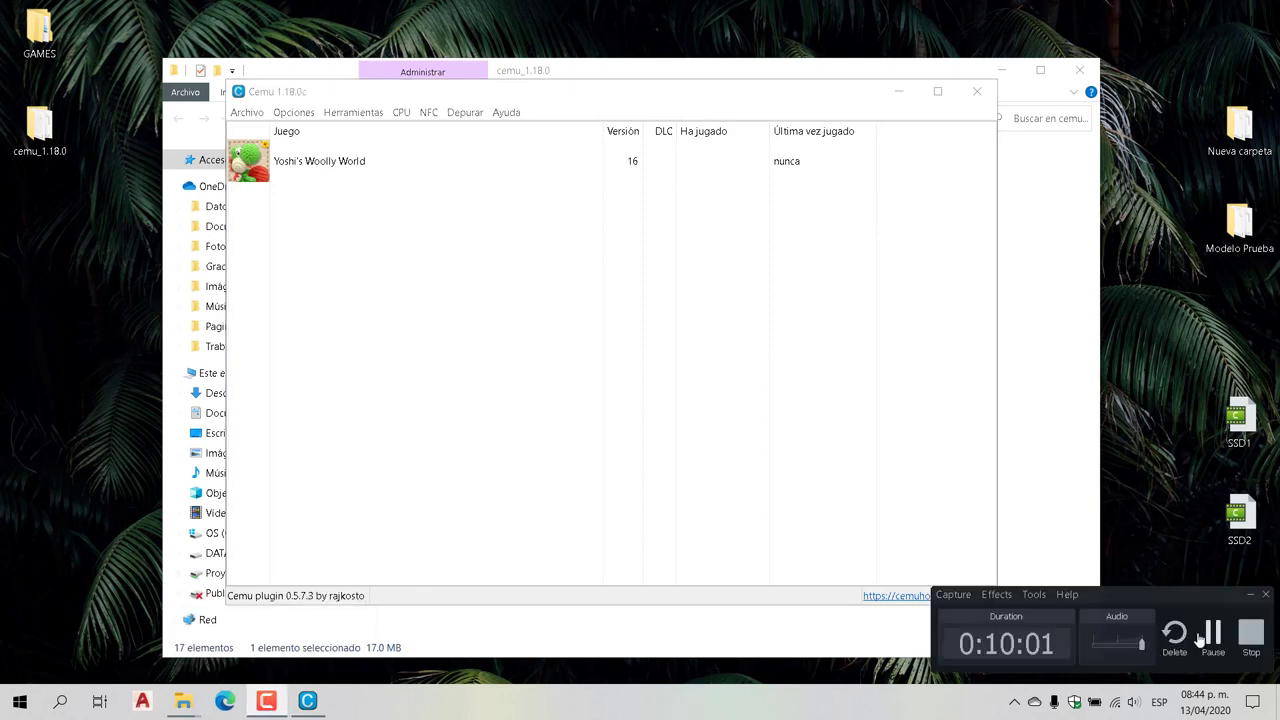
pyautogui.click(336, 170)
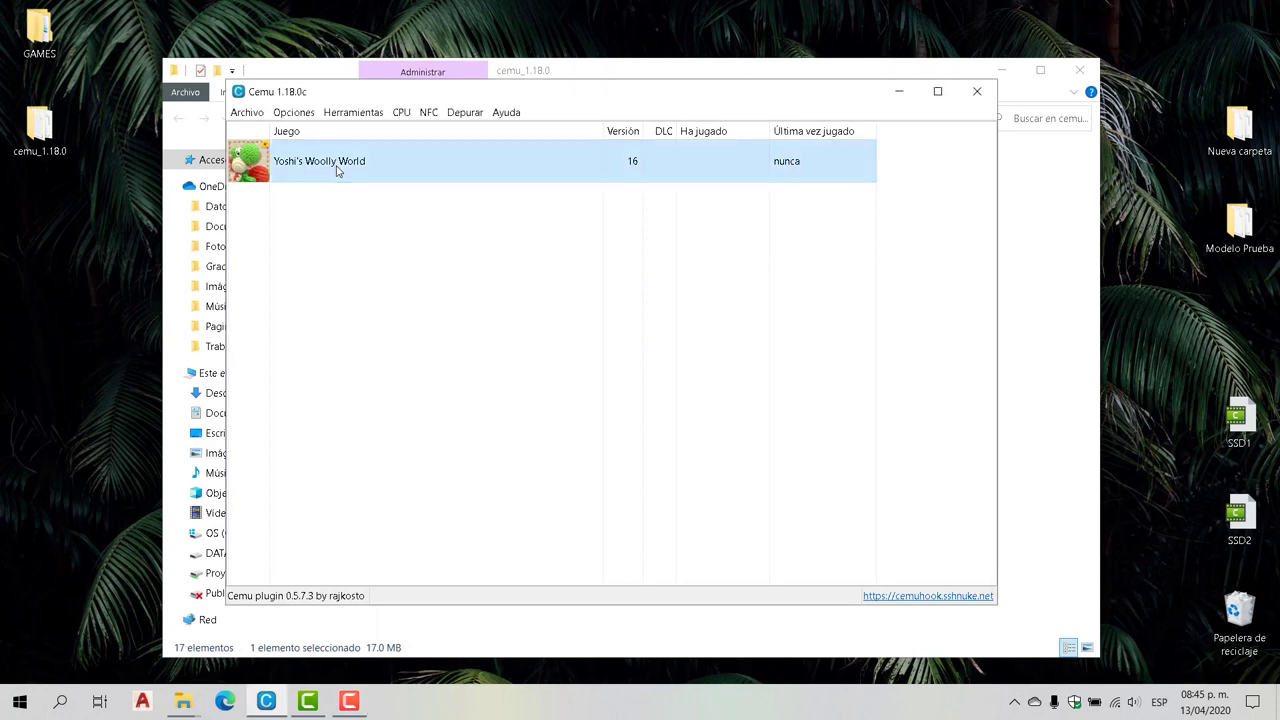
pyautogui.doubleClick(328, 168)
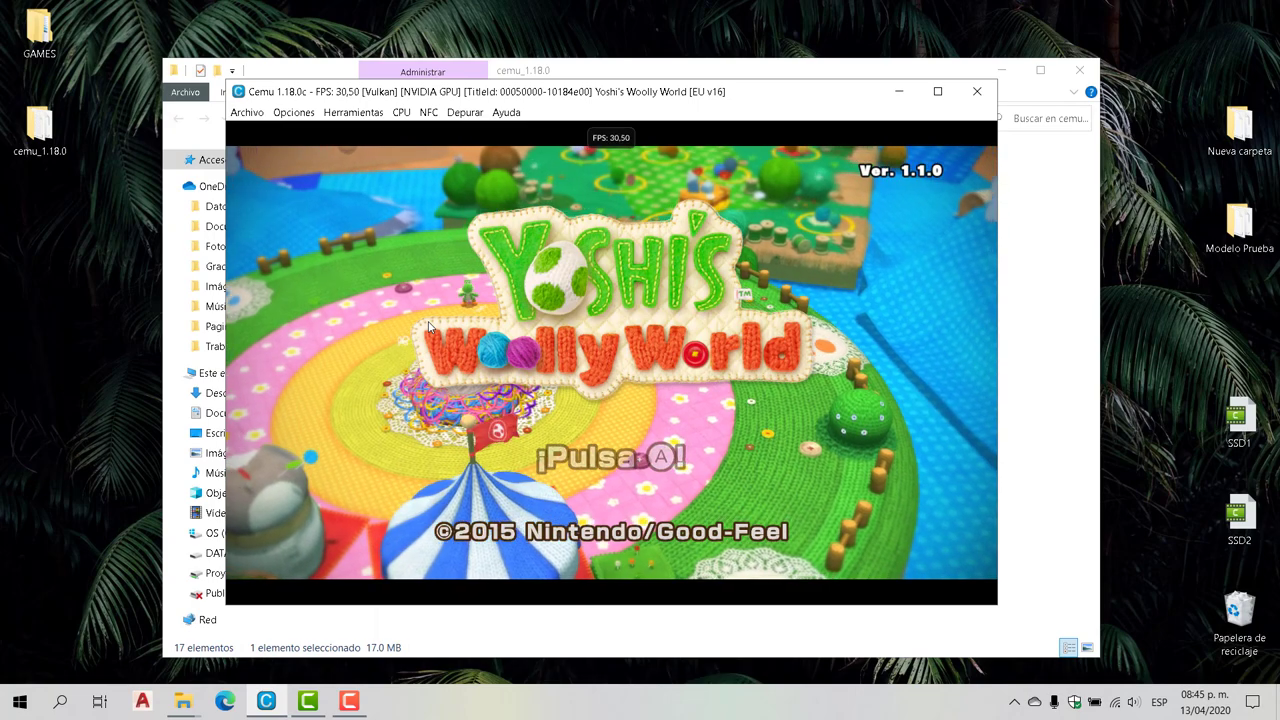
pyautogui.press('a')
pyautogui.press('a')
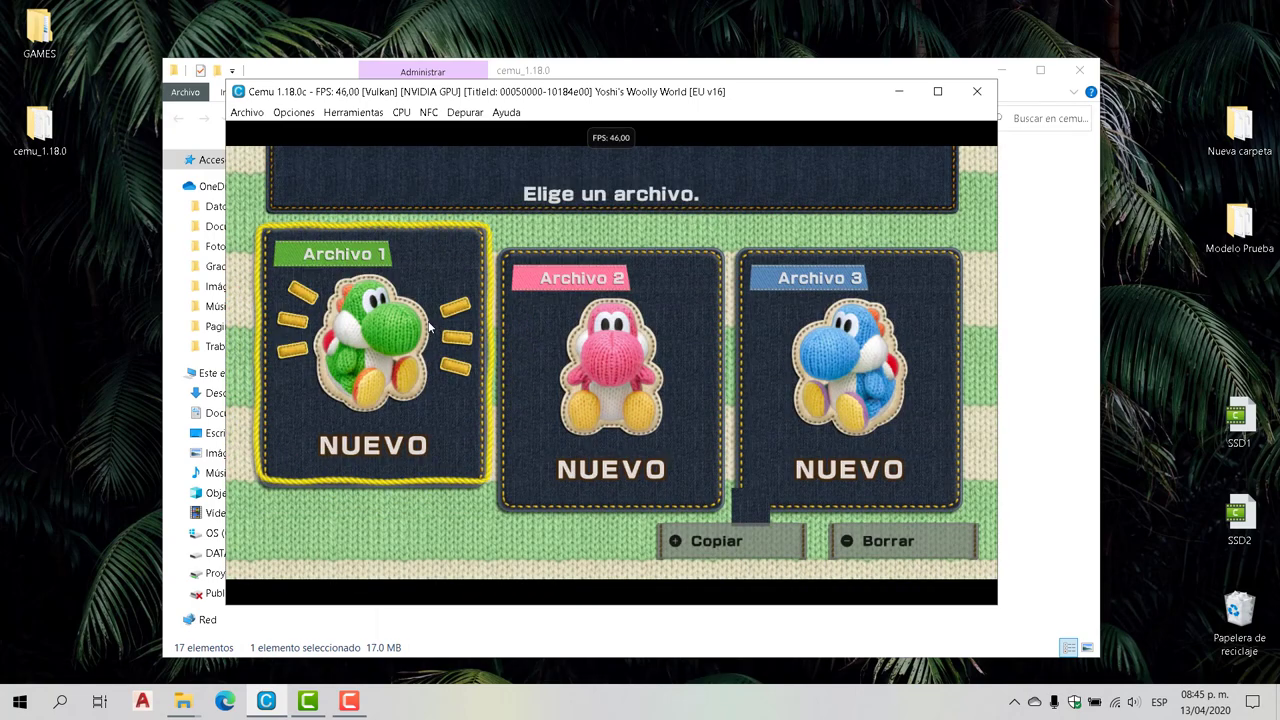
# Start a new game in Archivo 1 and accept player 1's controller settings with Estilo A controls and Normal throwing.
pyautogui.press('a')
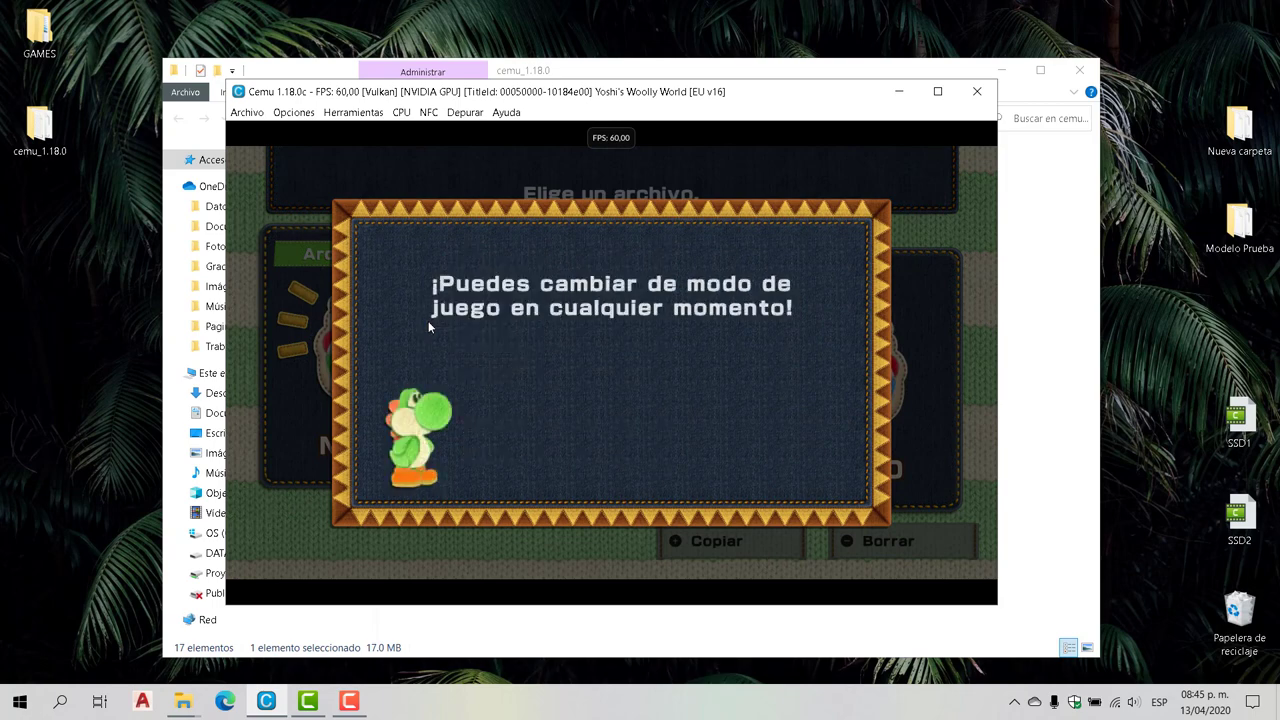
pyautogui.press('a')
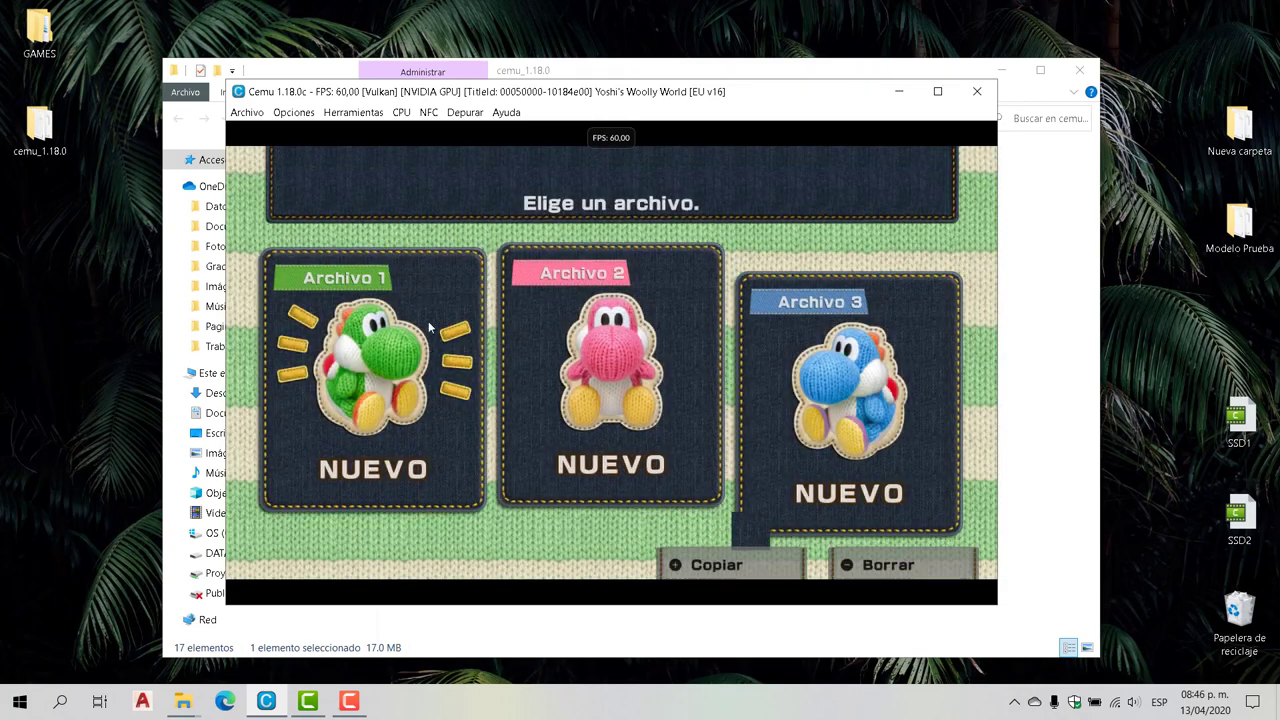
pyautogui.press('a')
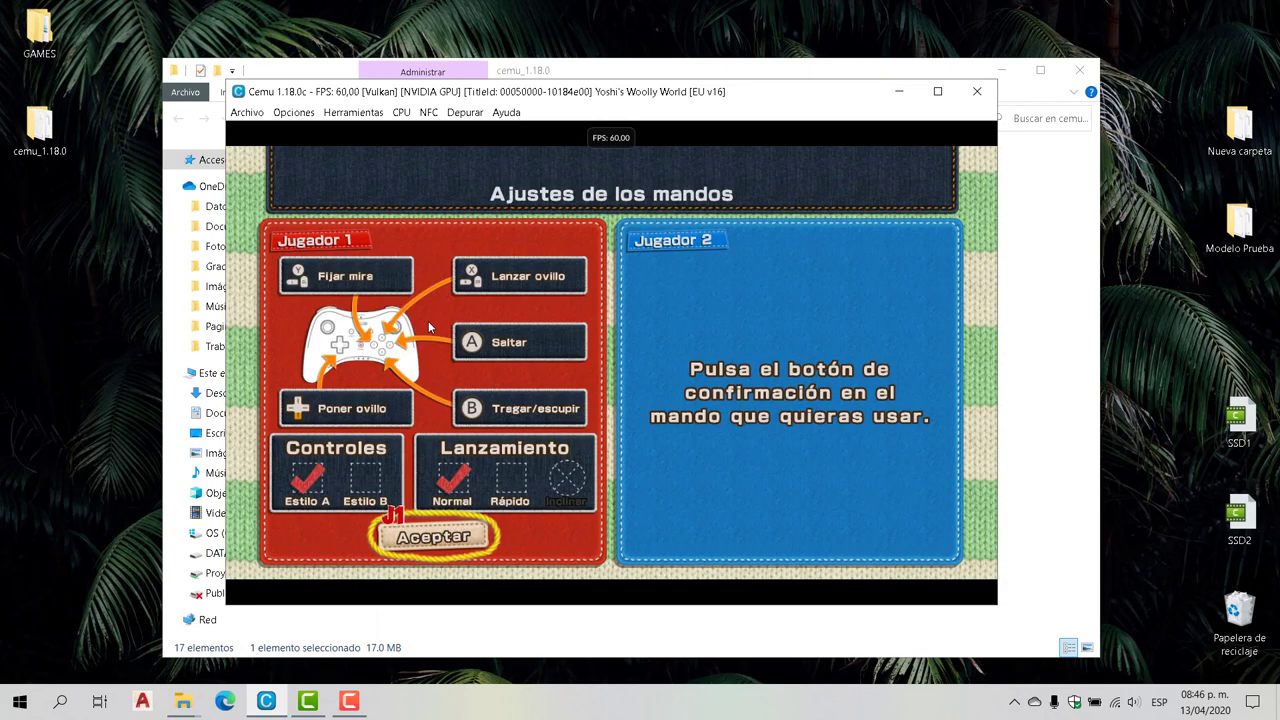
pyautogui.press('a')
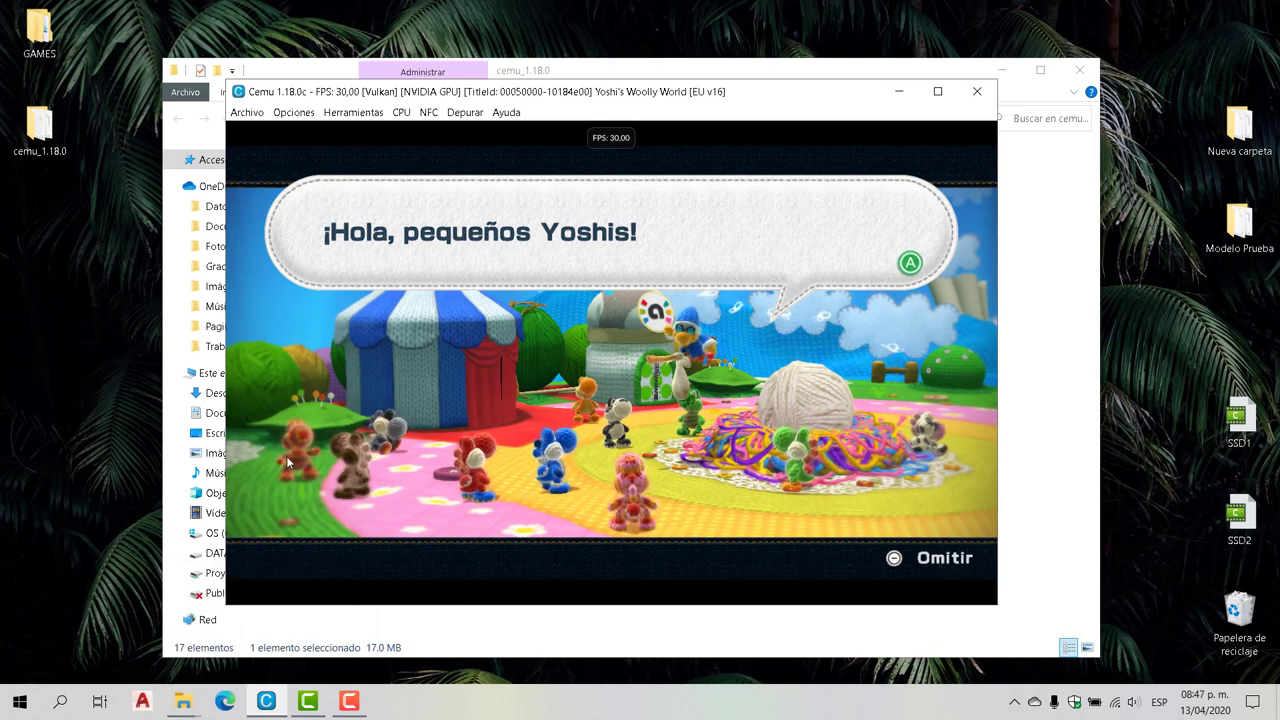
# Switch to the File Explorer window showing the MapleSeed program folder.
pyautogui.moveTo(195, 708)
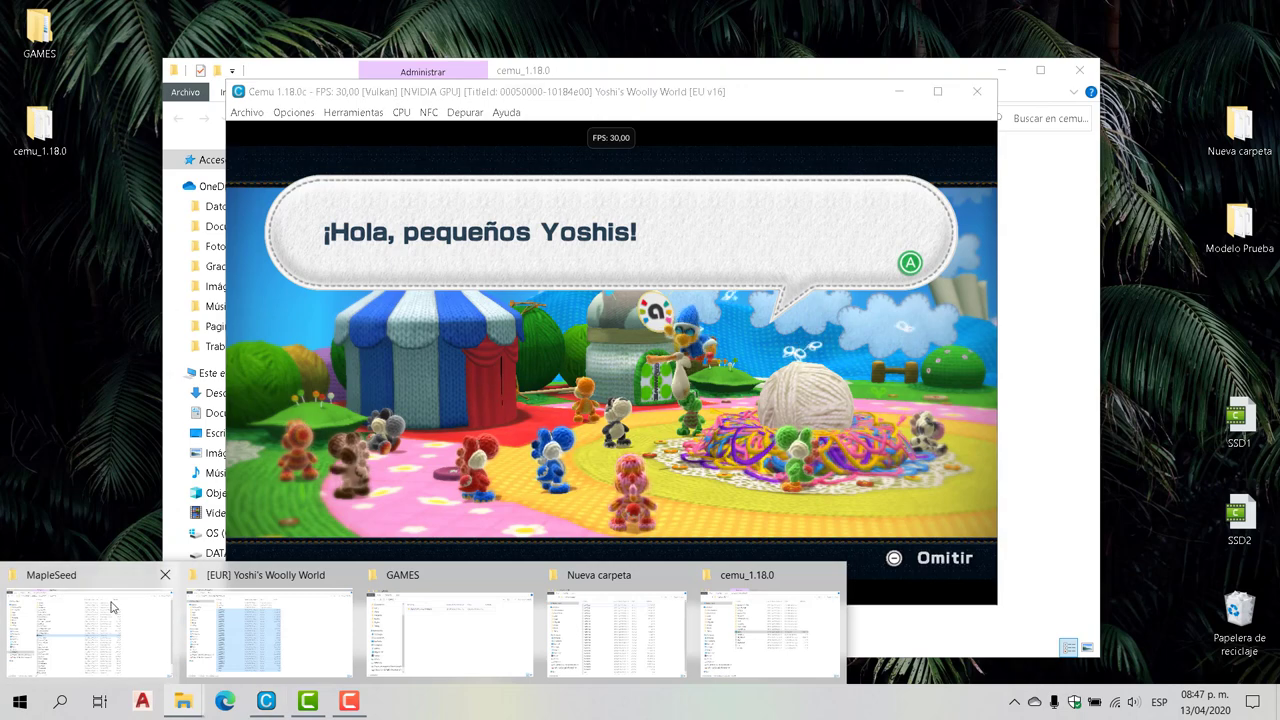
pyautogui.click(88, 630)
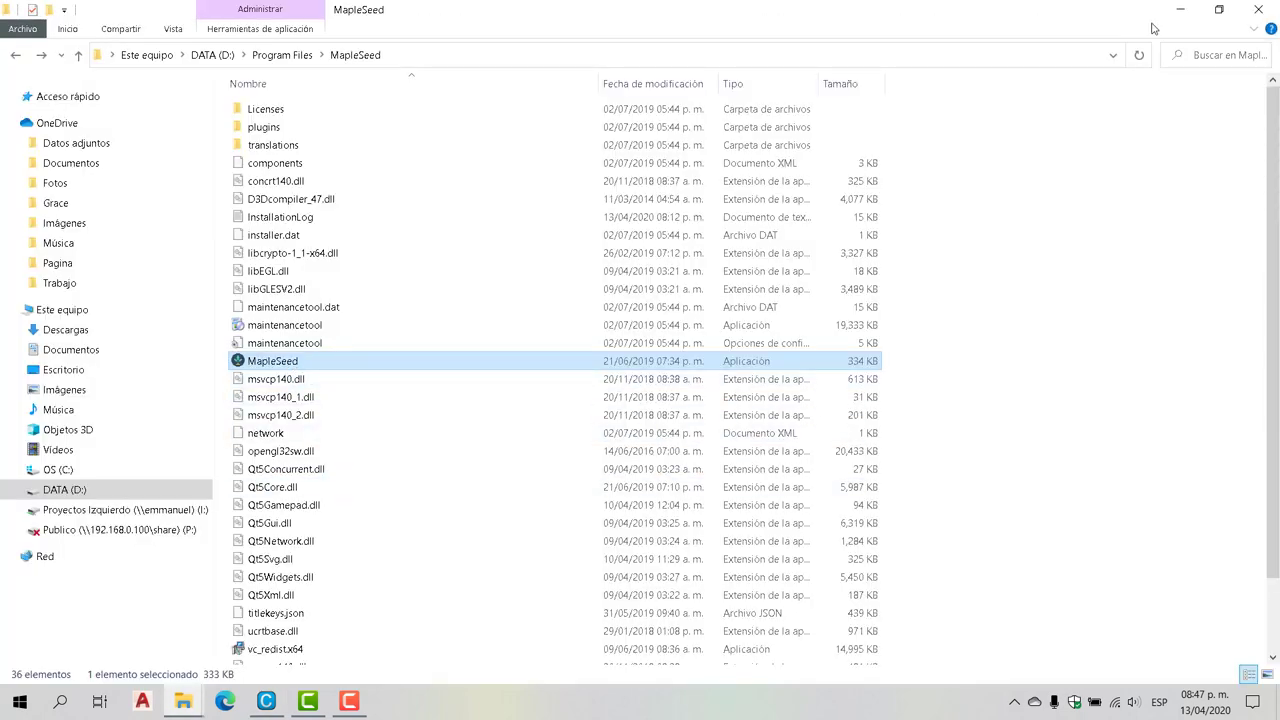